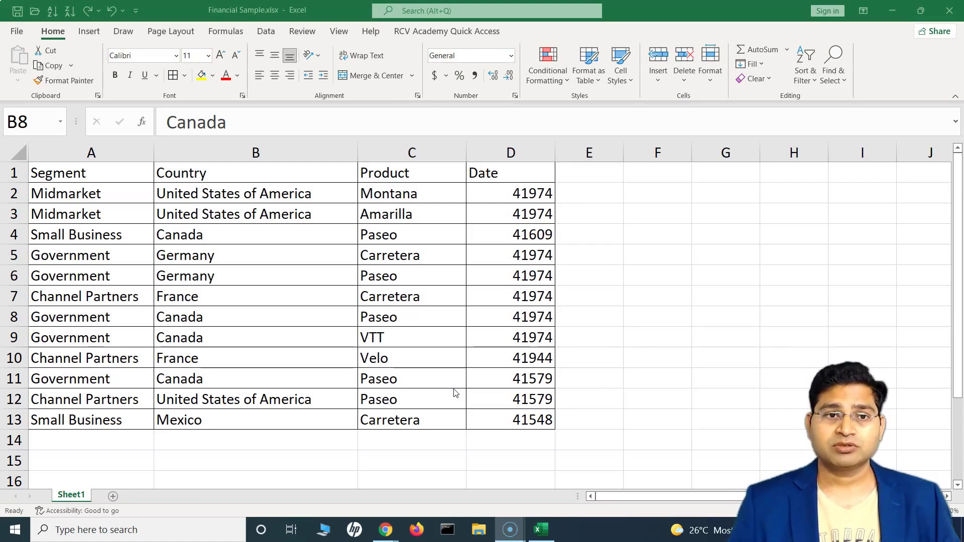
# Format the range A1:D13 as a table with headers, using the green style in the second row of the Light group
pyautogui.click(332, 237)
pyautogui.moveTo(86, 175); pyautogui.dragTo(517, 421)
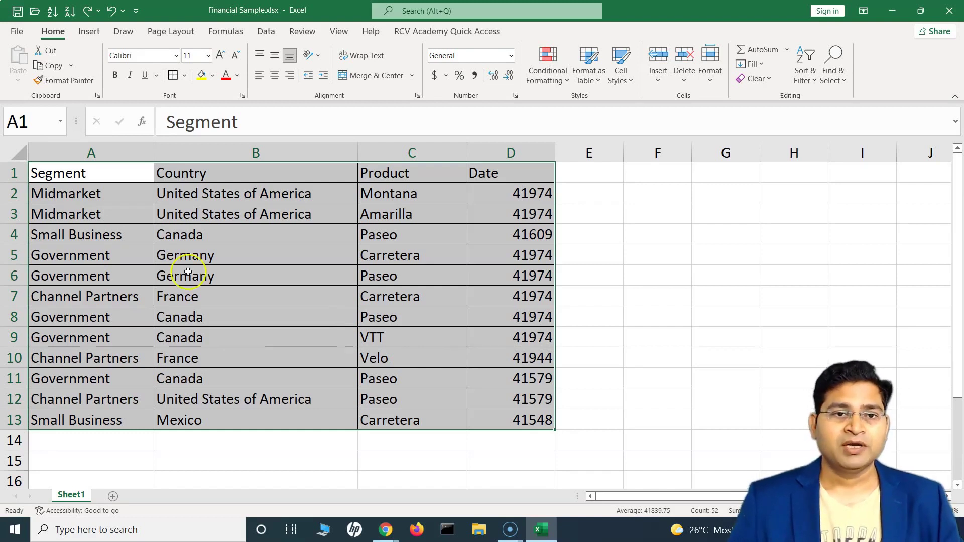
pyautogui.click(182, 239)
pyautogui.moveTo(94, 176); pyautogui.dragTo(518, 414)
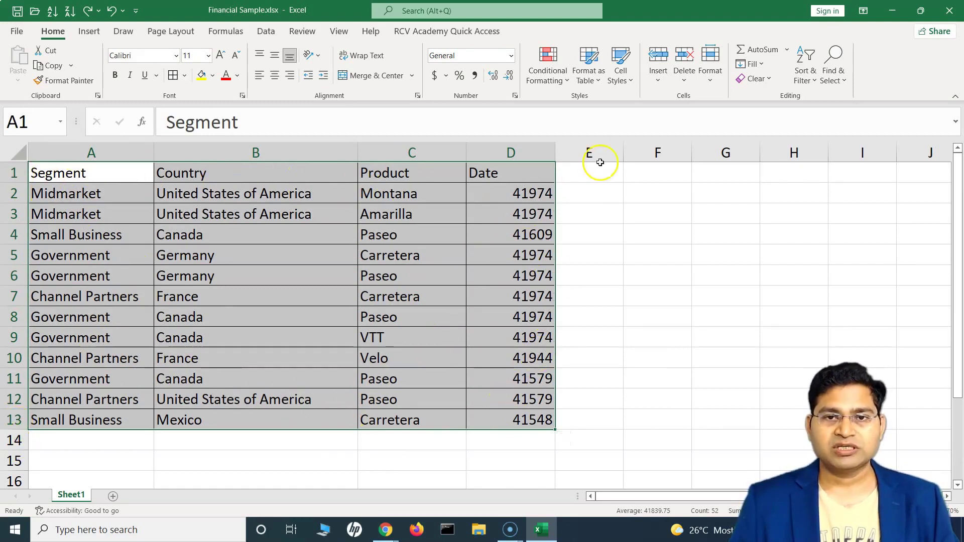
pyautogui.moveTo(125, 170); pyautogui.dragTo(509, 420)
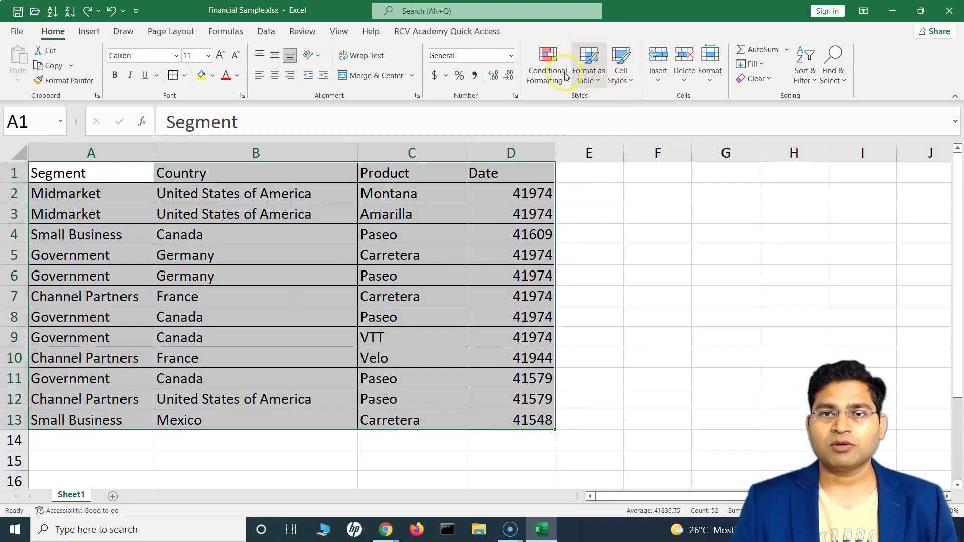
pyautogui.click(599, 82)
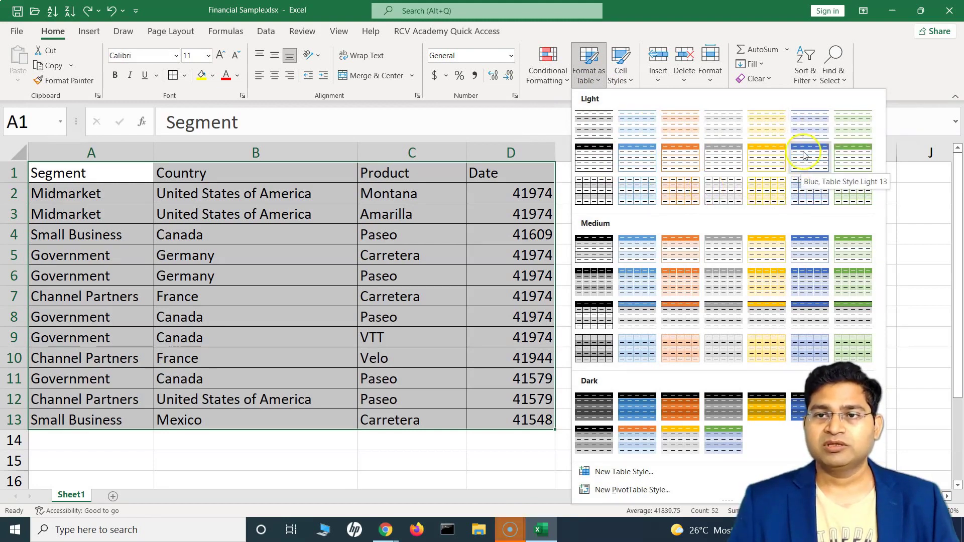
pyautogui.click(844, 159)
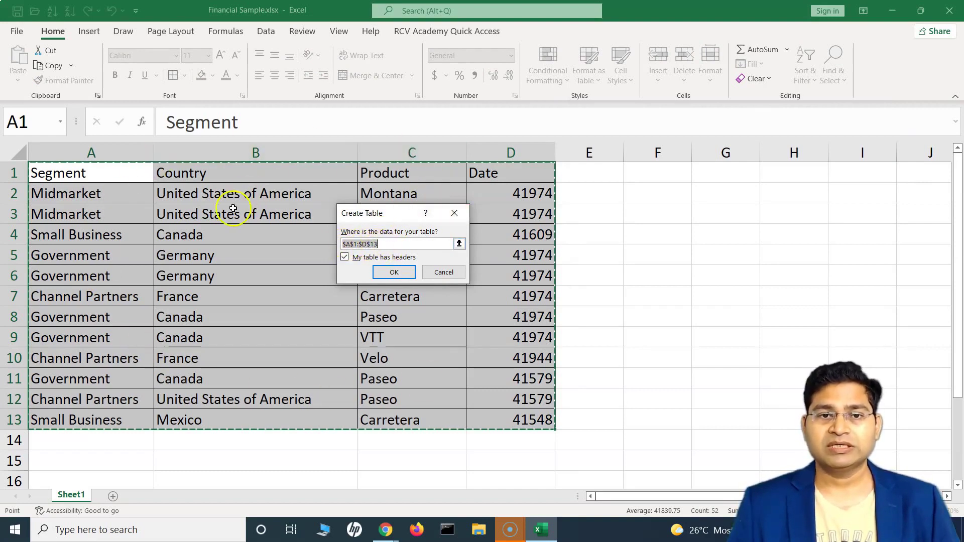
pyautogui.click(345, 259)
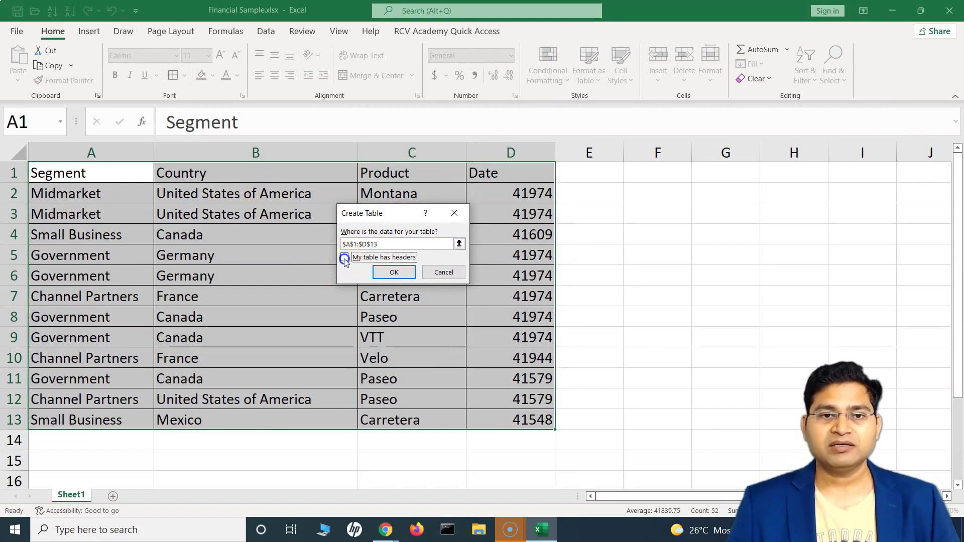
pyautogui.click(346, 258)
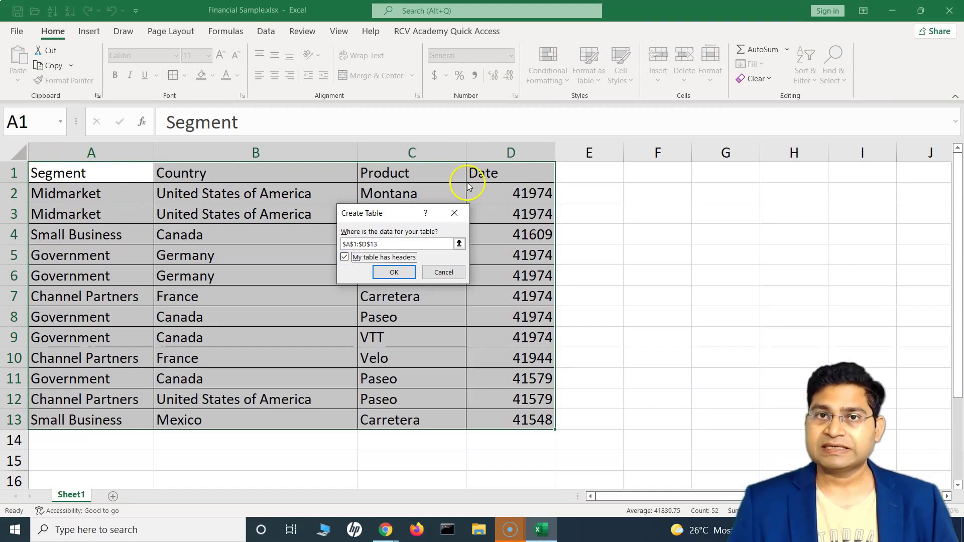
pyautogui.click(394, 273)
pyautogui.click(245, 274)
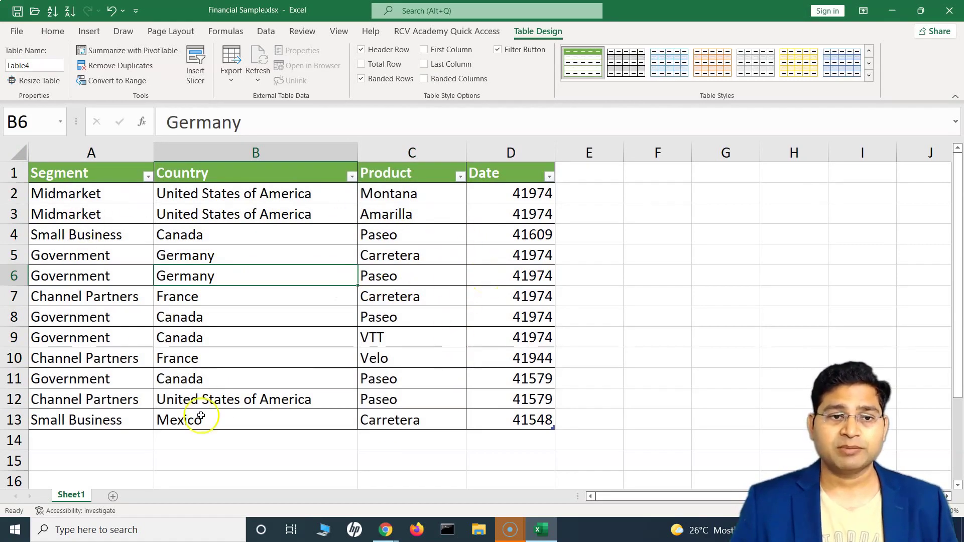
# Change the table's style to the green one in the first row of the Medium group
pyautogui.moveTo(98, 171); pyautogui.dragTo(521, 412)
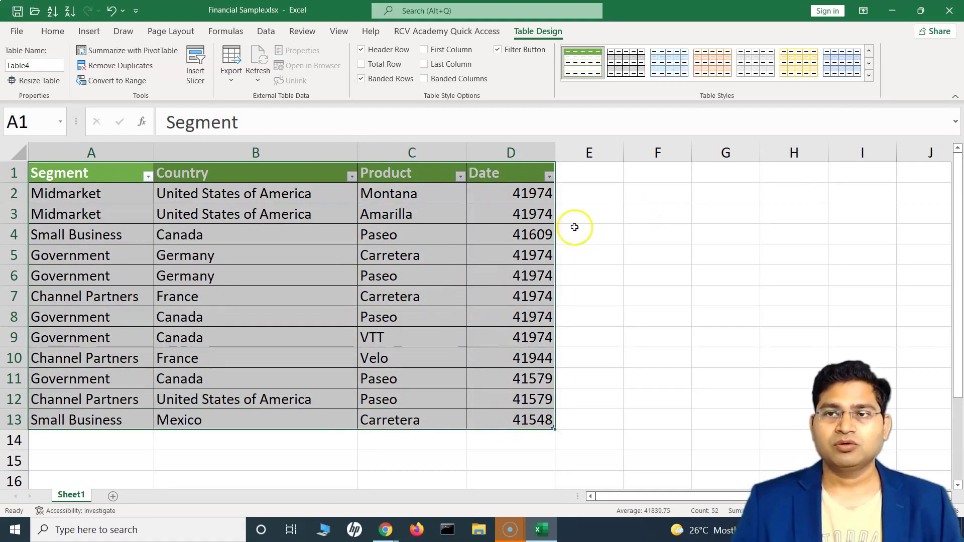
pyautogui.click(869, 64)
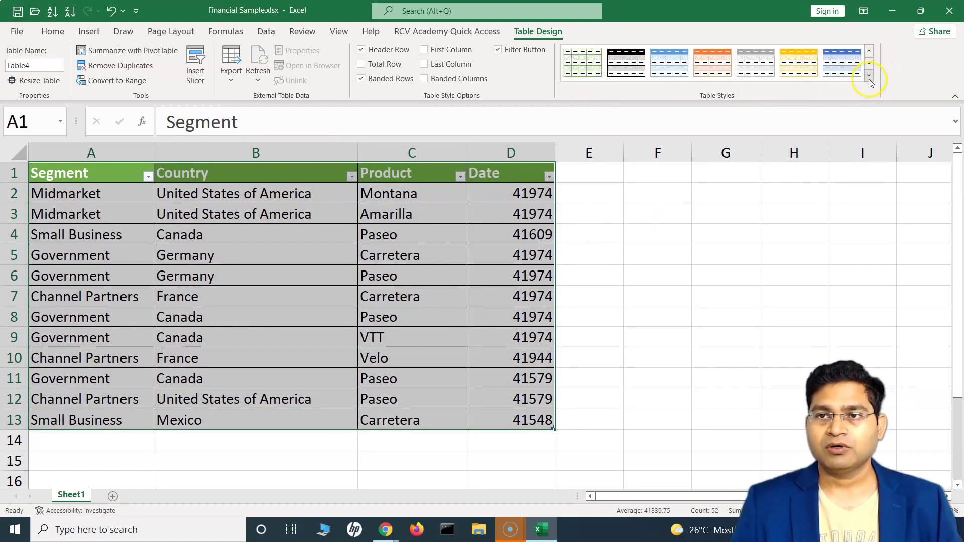
pyautogui.click(869, 74)
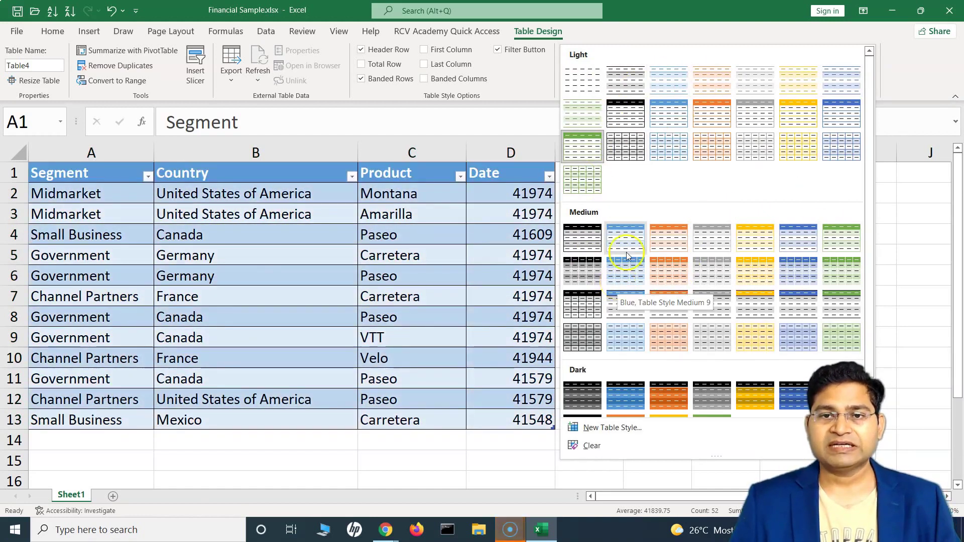
pyautogui.click(669, 148)
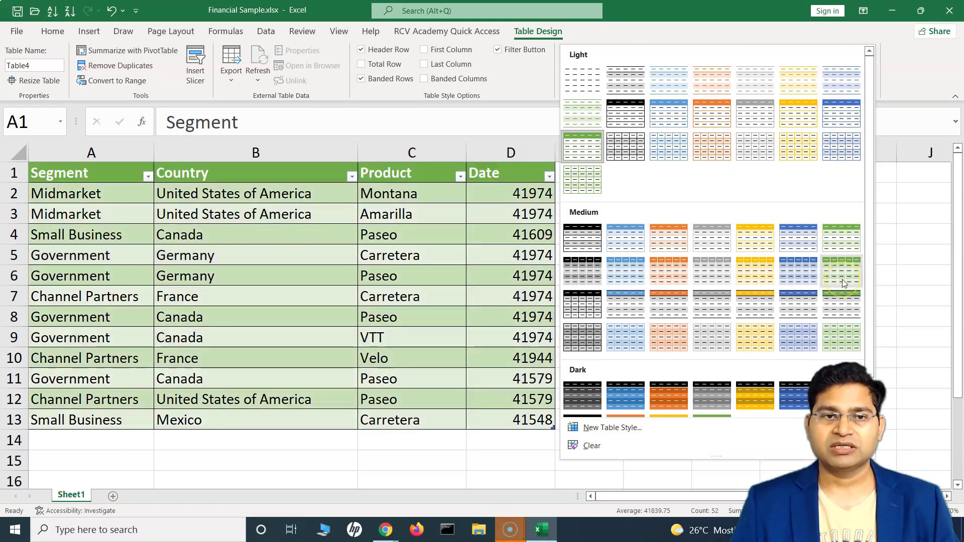
pyautogui.click(844, 244)
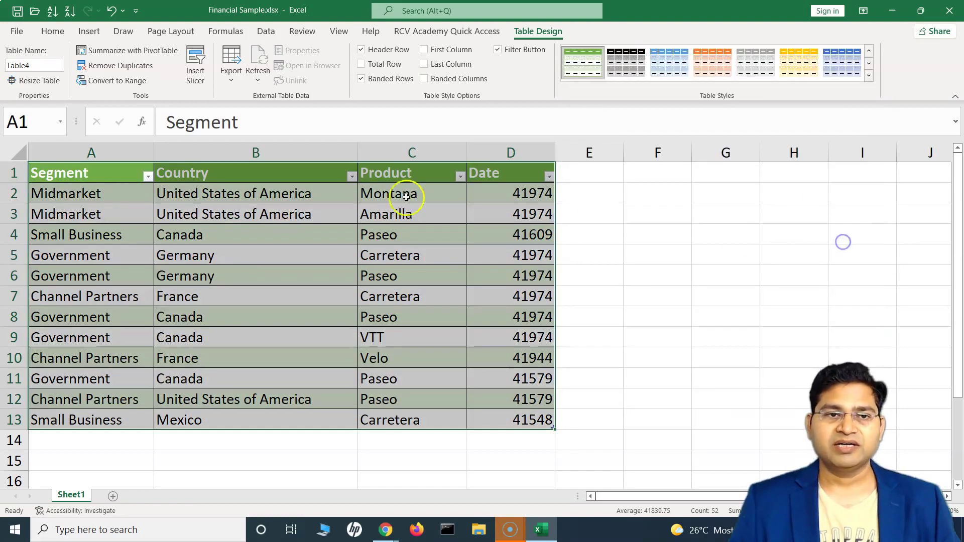
pyautogui.click(205, 213)
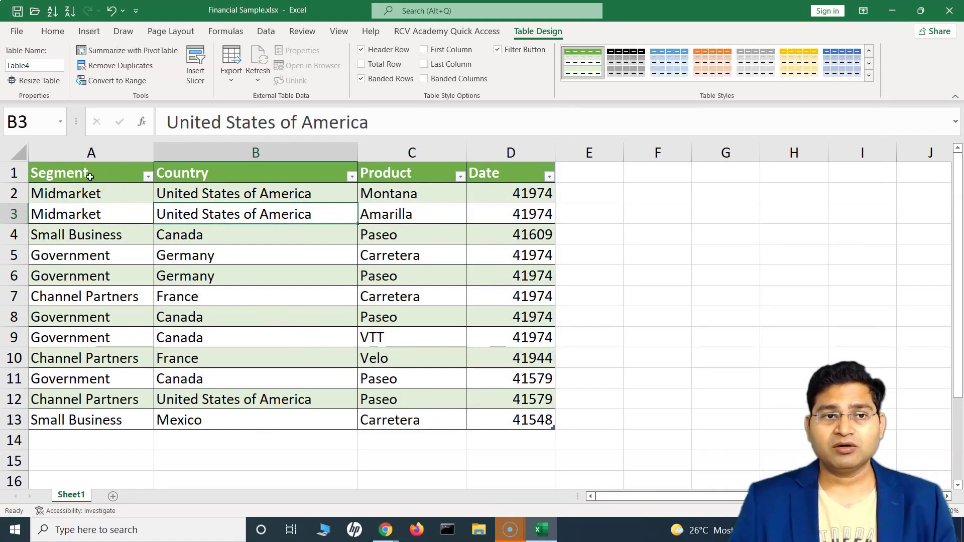
# Center all the table's contents in A1:D13 horizontally and align them to the middle vertically
pyautogui.moveTo(81, 172); pyautogui.dragTo(494, 426)
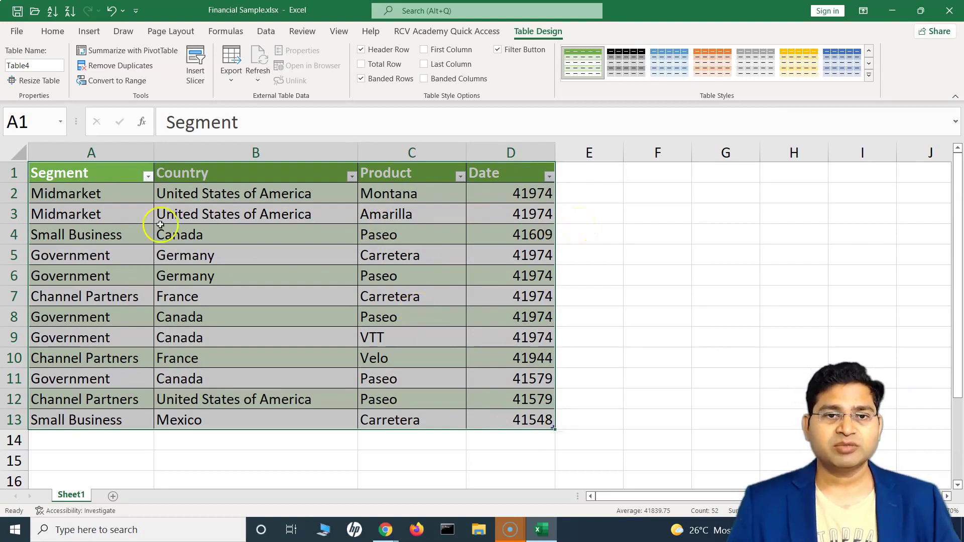
pyautogui.click(54, 31)
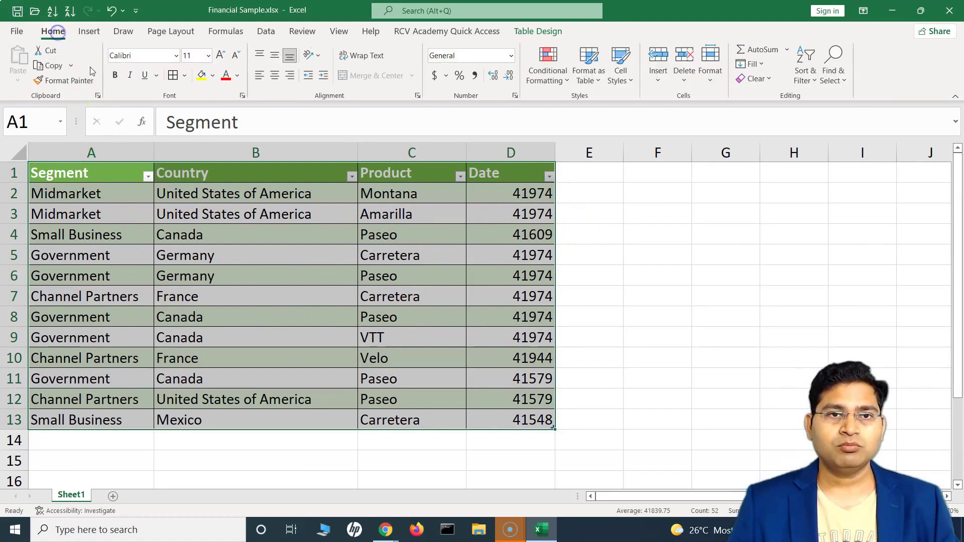
pyautogui.click(273, 78)
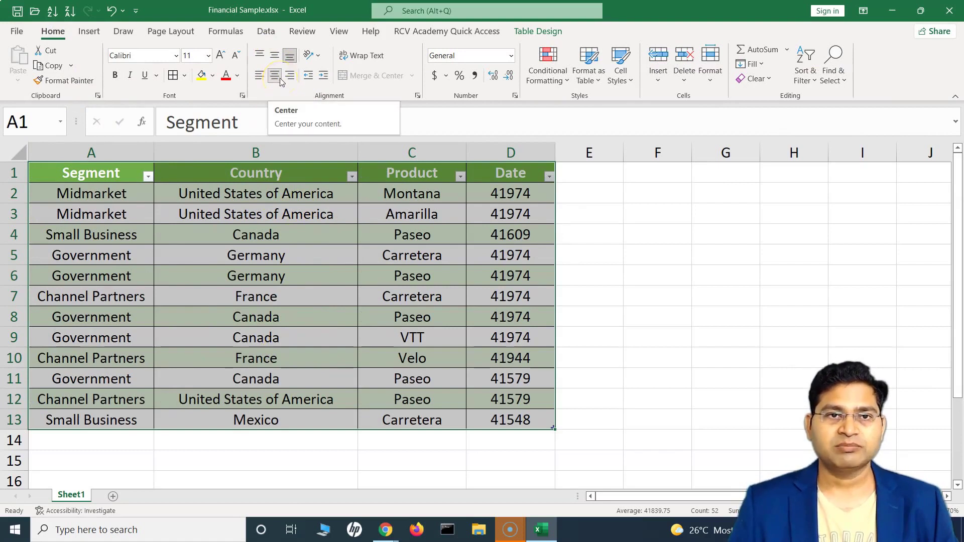
pyautogui.click(274, 55)
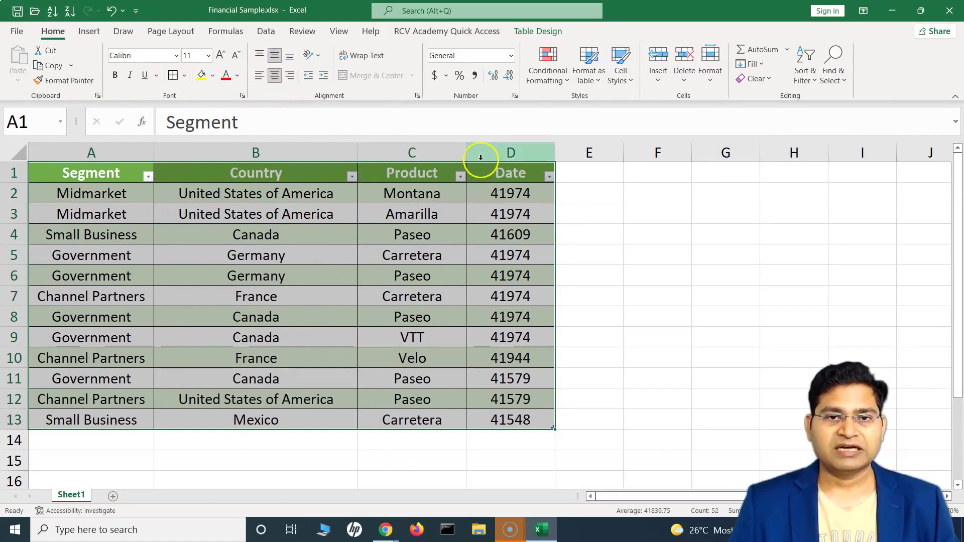
pyautogui.click(362, 273)
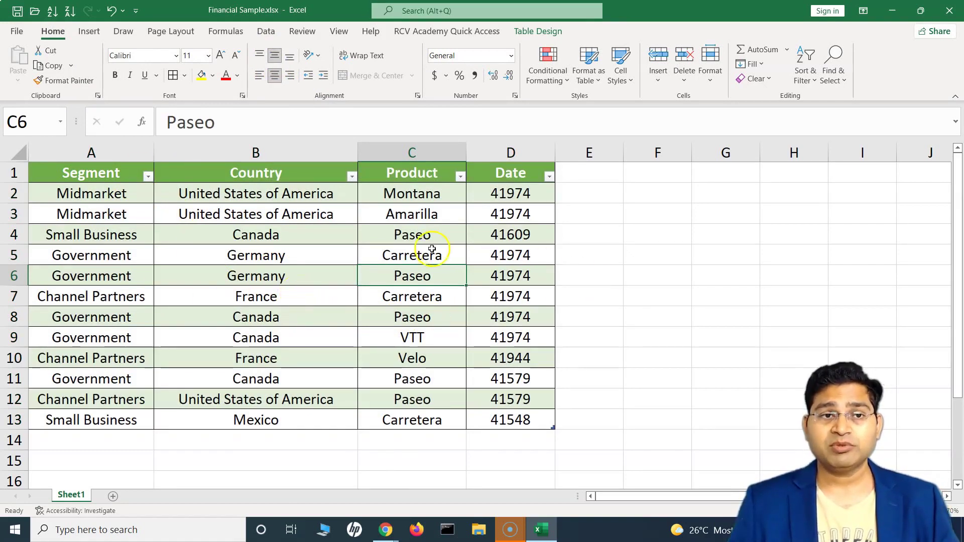
# View the sort and filter options of the Segment column without applying any
pyautogui.click(148, 176)
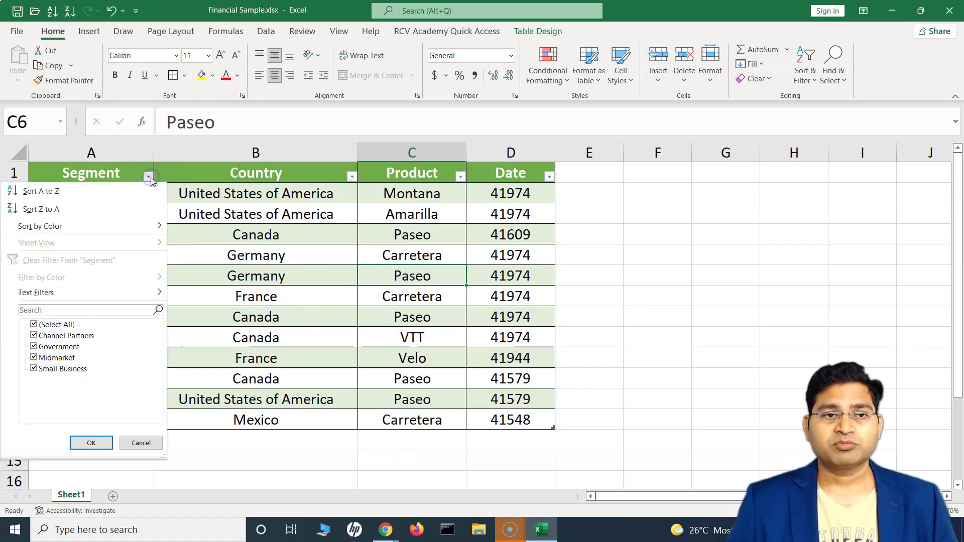
pyautogui.click(222, 215)
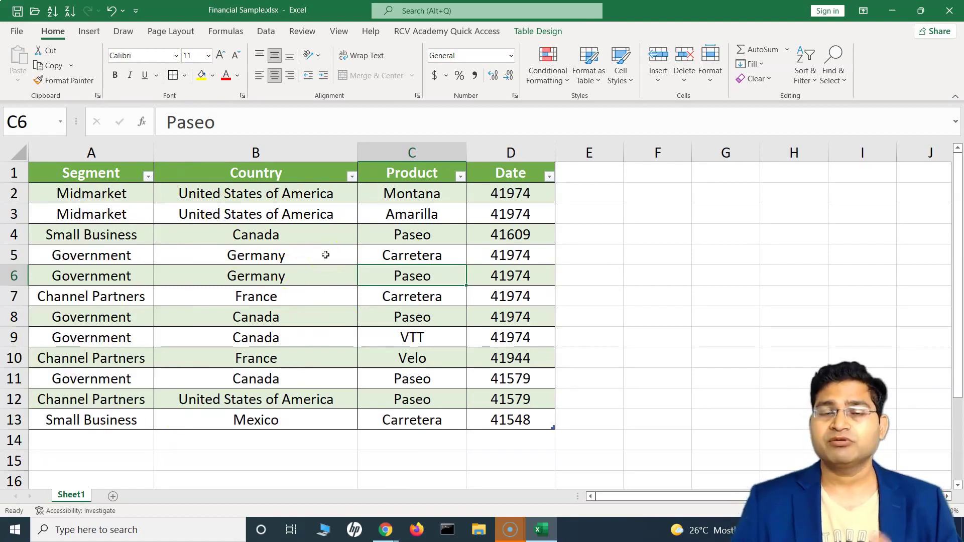
pyautogui.click(323, 239)
# Undo the alignment changes, the table style change and the table formatting on A1:D13
pyautogui.moveTo(108, 176); pyautogui.dragTo(509, 421)
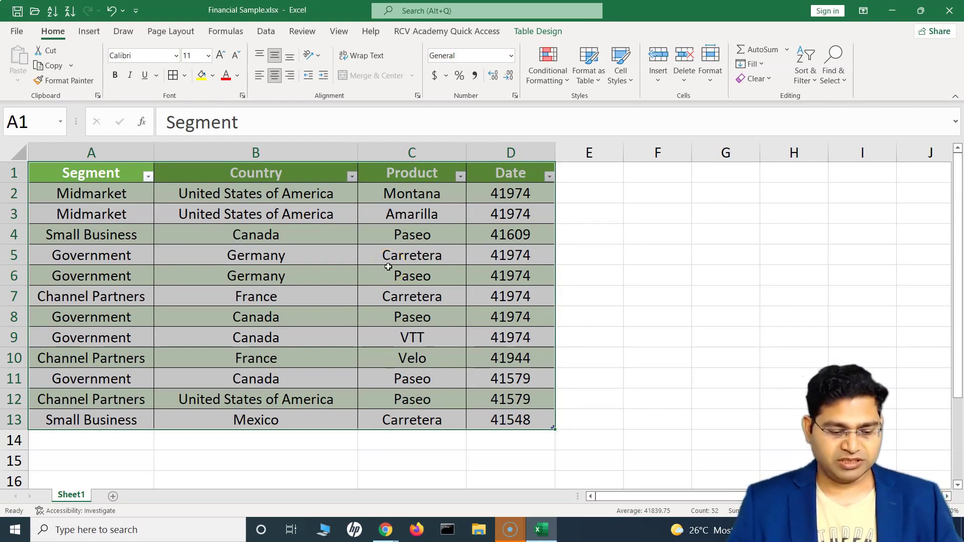
pyautogui.hotkey('ctrl', 'z')
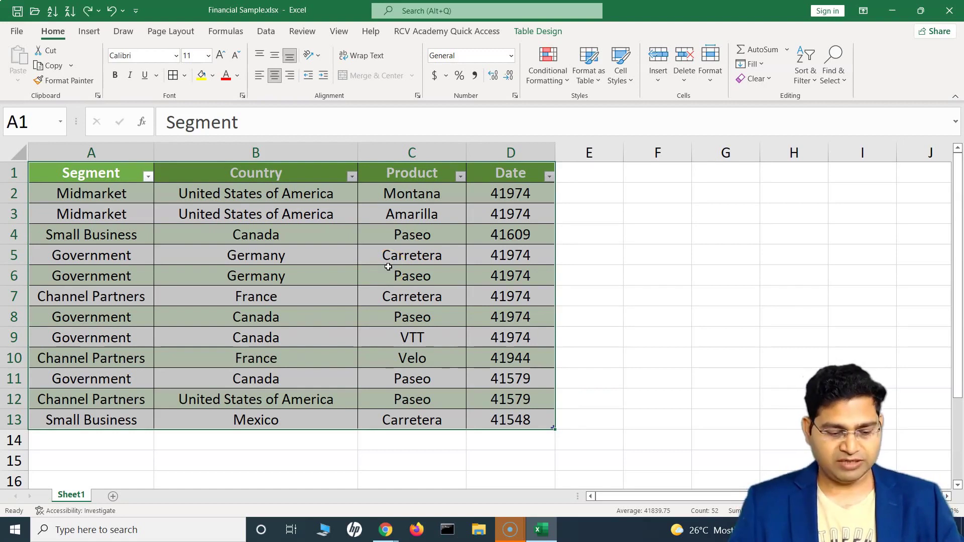
pyautogui.hotkey('ctrl', 'z')
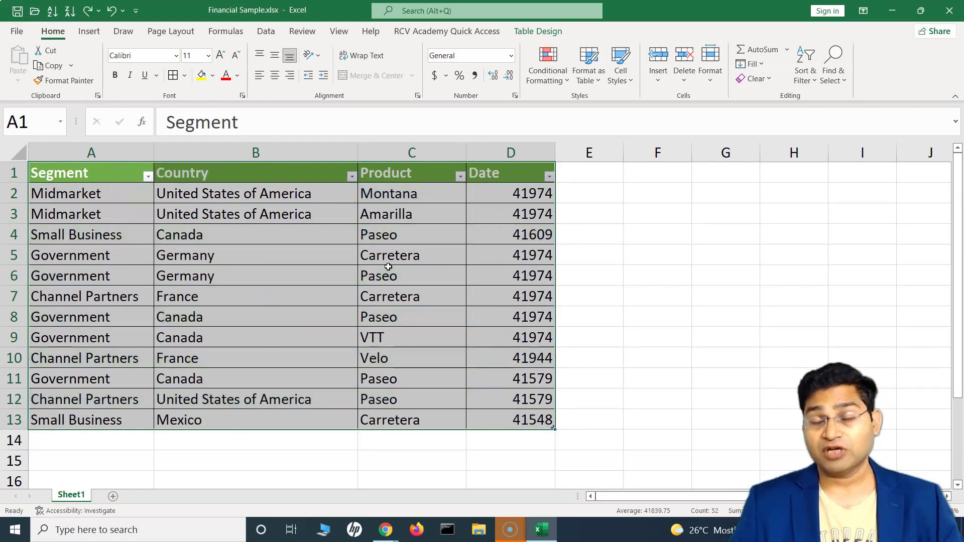
pyautogui.hotkey('ctrl', 'z')
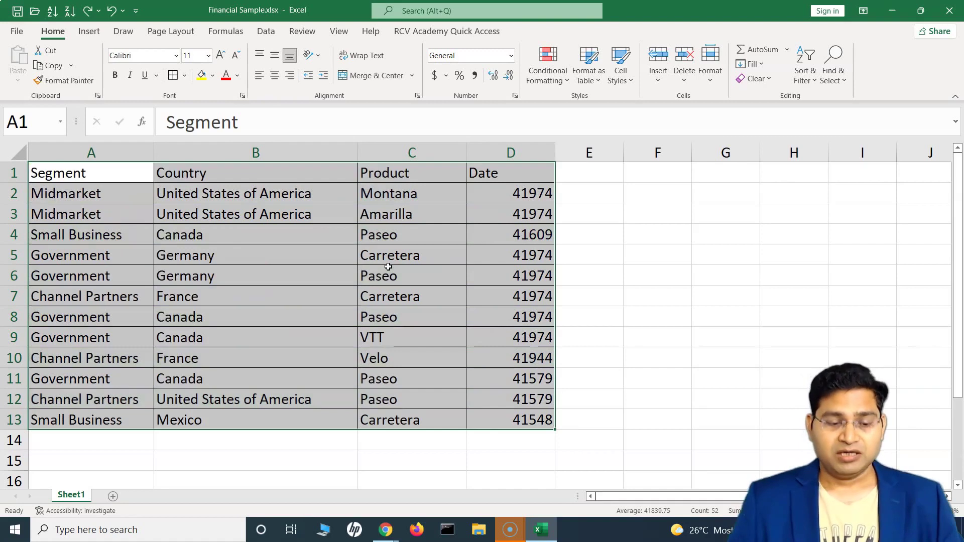
# Format A1:D13 as a table using the green style in the first row of the Medium group
pyautogui.click(598, 83)
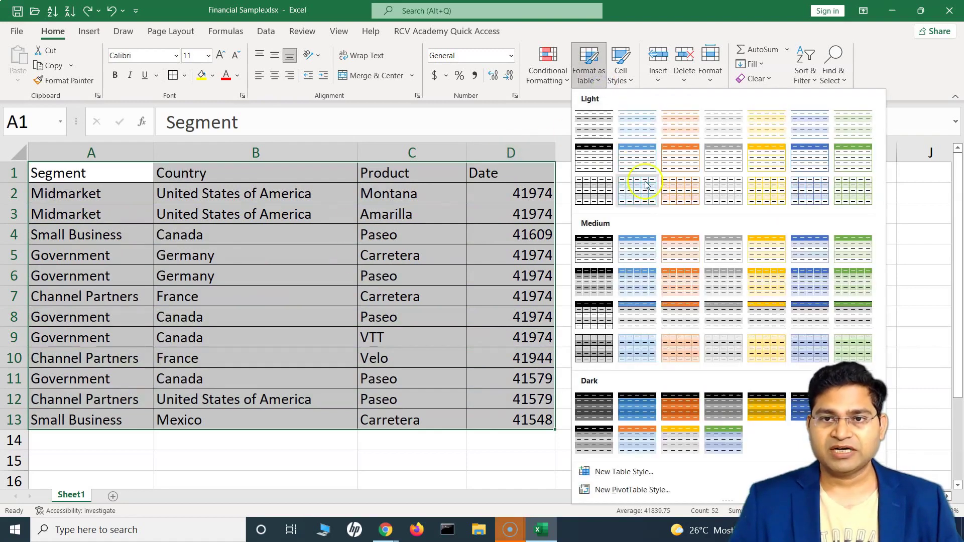
pyautogui.click(853, 250)
pyautogui.press('Return')
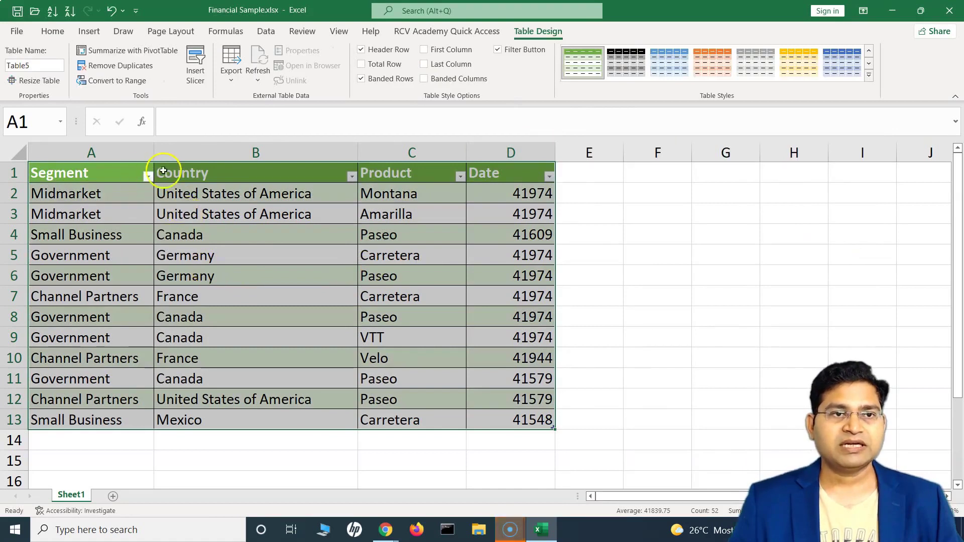
# Convert the table in A1:D13 to a normal range
pyautogui.click(119, 87)
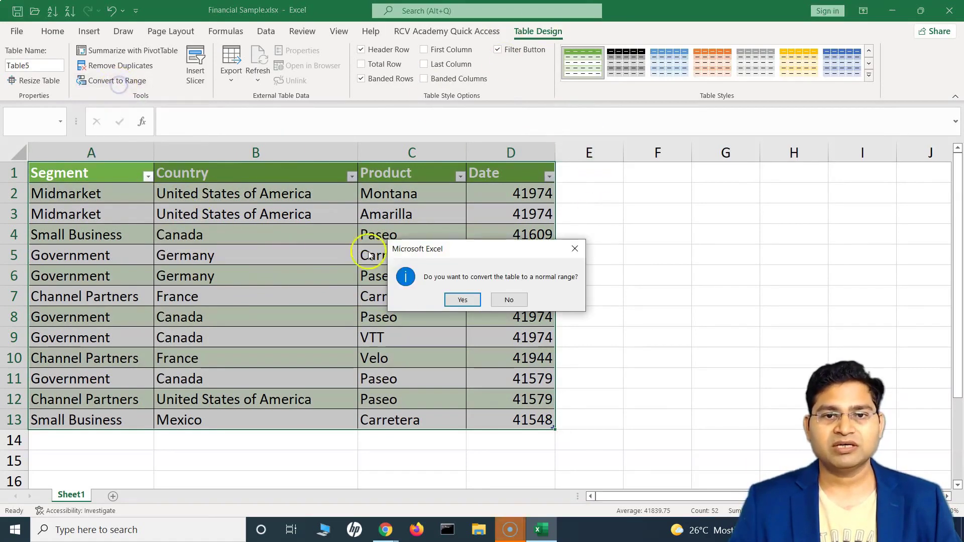
pyautogui.click(463, 302)
pyautogui.moveTo(95, 171); pyautogui.dragTo(551, 429)
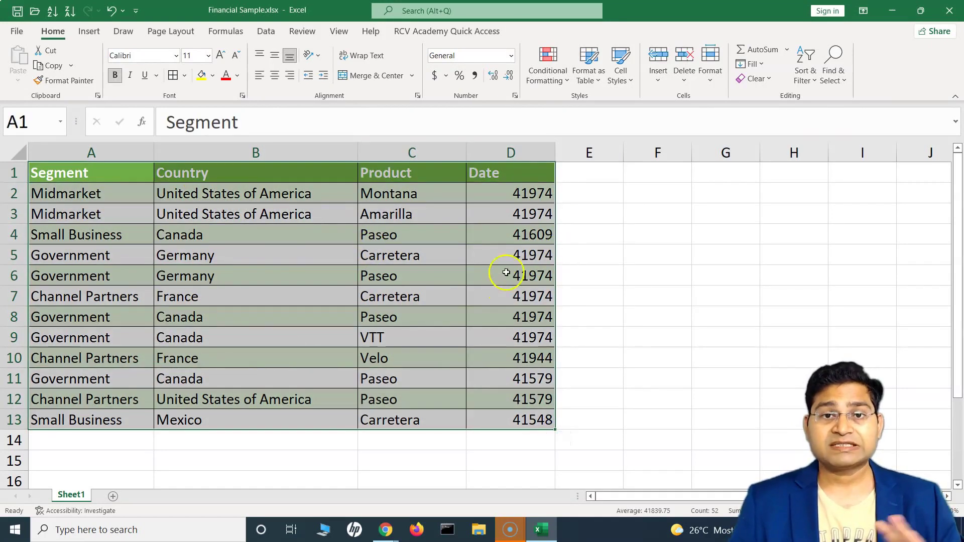
pyautogui.click(483, 174)
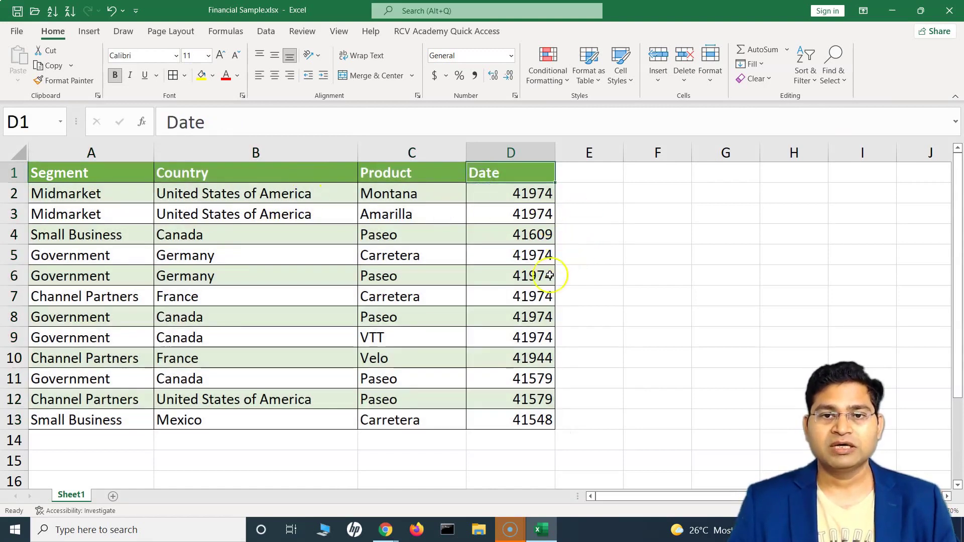
pyautogui.click(605, 408)
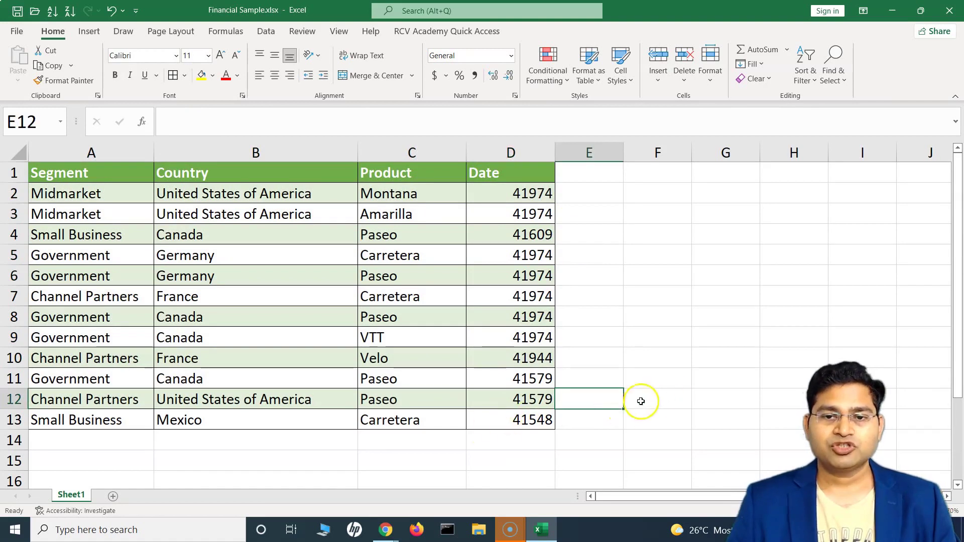
# Strip all formatting from A1:D13 by applying the format of empty cell F12 with Format Painter
pyautogui.click(670, 396)
pyautogui.rightClick(673, 401)
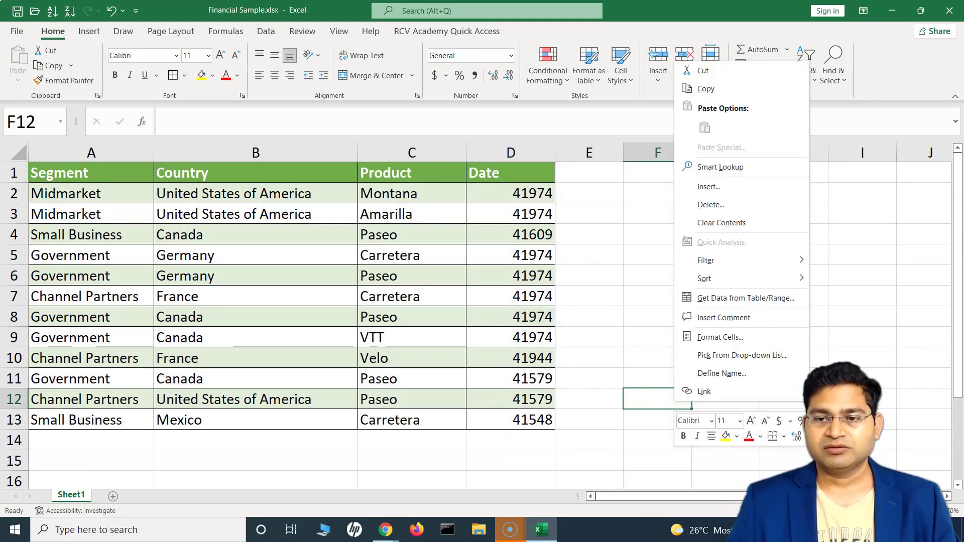
pyautogui.hotkey('alt', 'h')
pyautogui.press('f')
pyautogui.press('p')
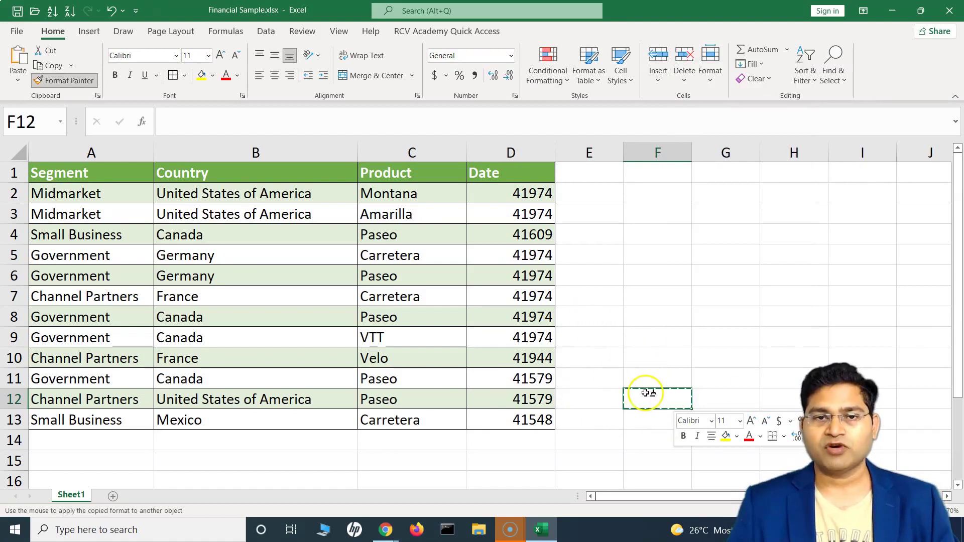
pyautogui.moveTo(71, 172)
pyautogui.mouseDown()
pyautogui.moveTo(134, 183)
pyautogui.moveTo(512, 401)
pyautogui.moveTo(517, 419)
pyautogui.mouseUp()
pyautogui.click(235, 269)
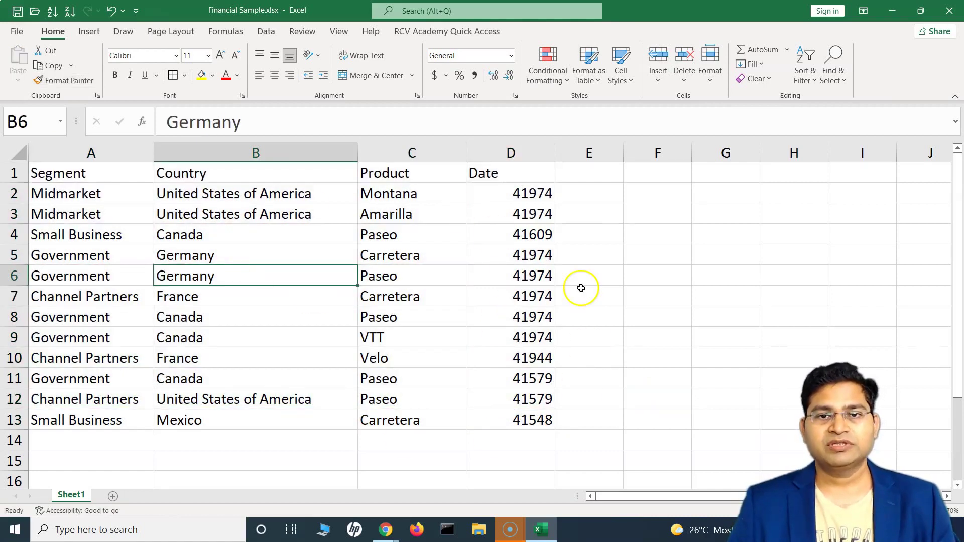
pyautogui.click(75, 176)
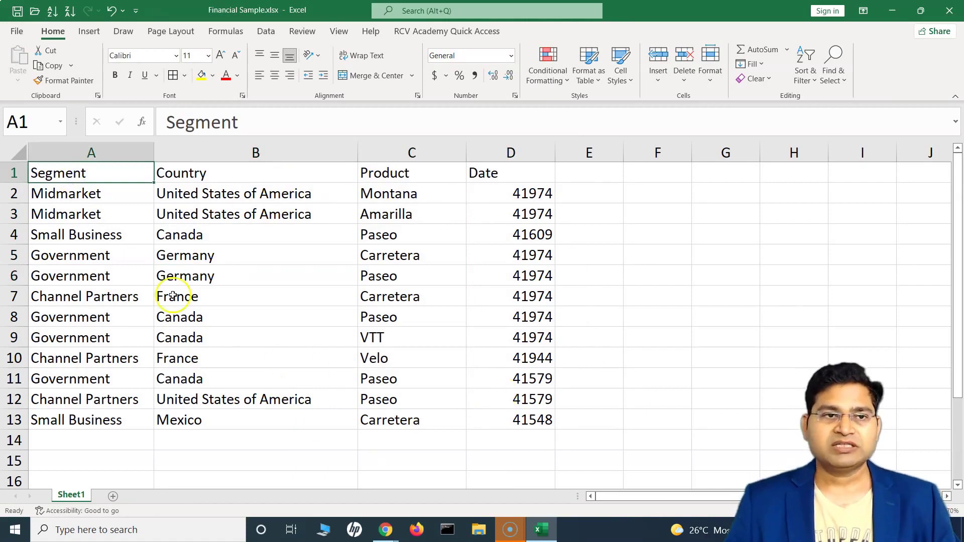
# Format A1:D13 as a table with headers using the green style in the first row of the Medium group
pyautogui.moveTo(118, 173); pyautogui.dragTo(522, 424)
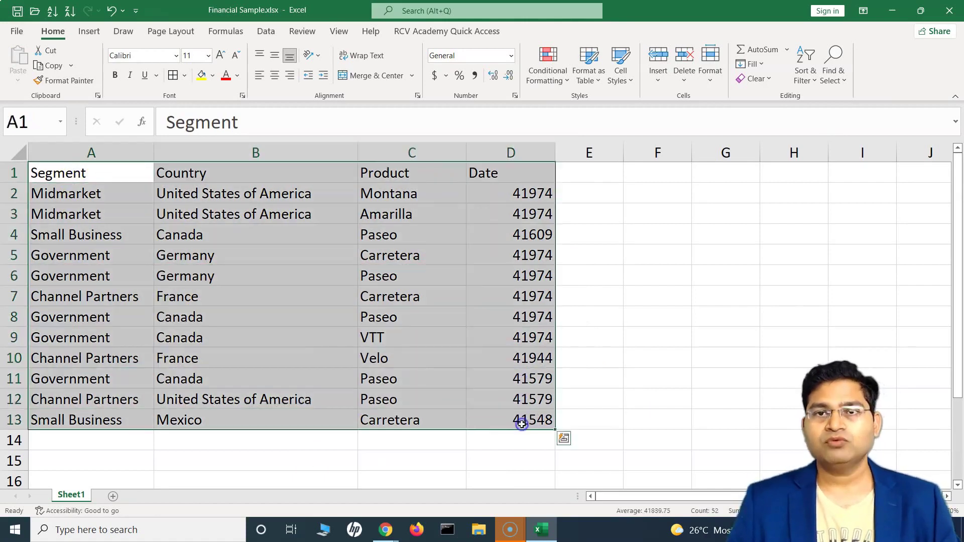
pyautogui.click(587, 68)
pyautogui.click(855, 247)
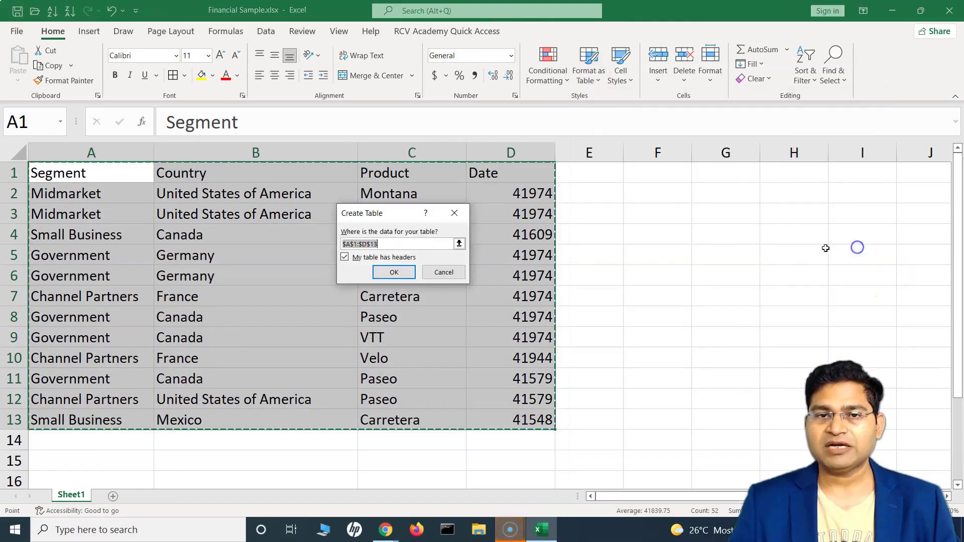
pyautogui.click(399, 271)
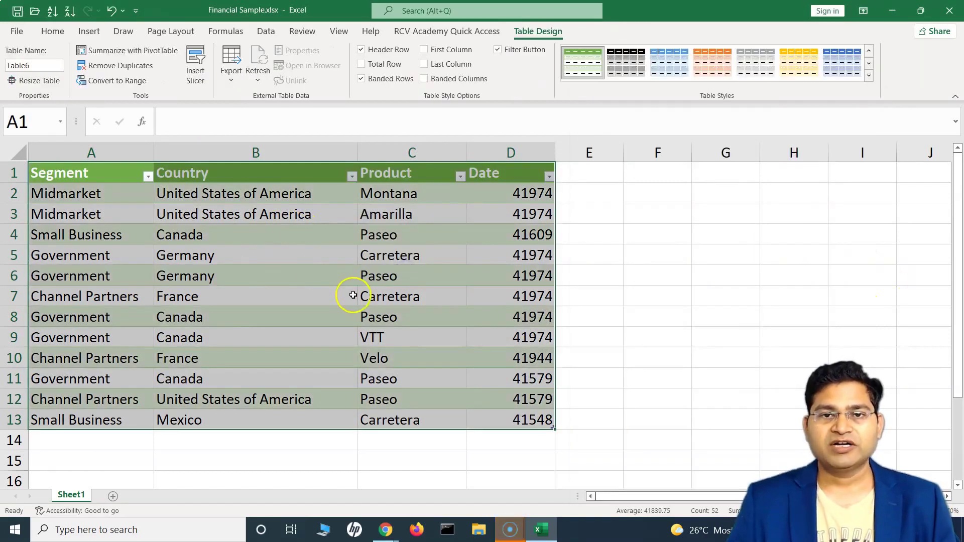
# Center the contents of table A1:D13 horizontally and vertically
pyautogui.click(53, 31)
pyautogui.click(275, 76)
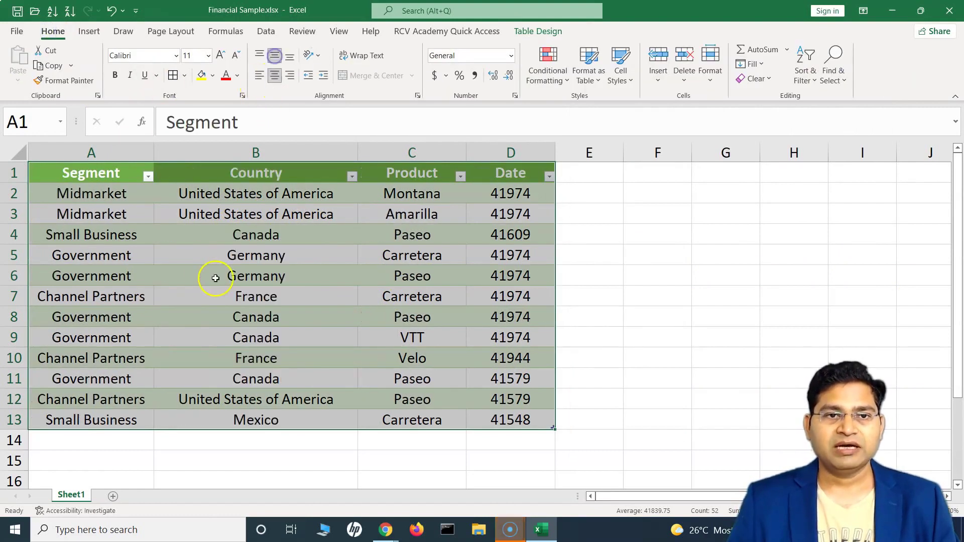
pyautogui.click(220, 259)
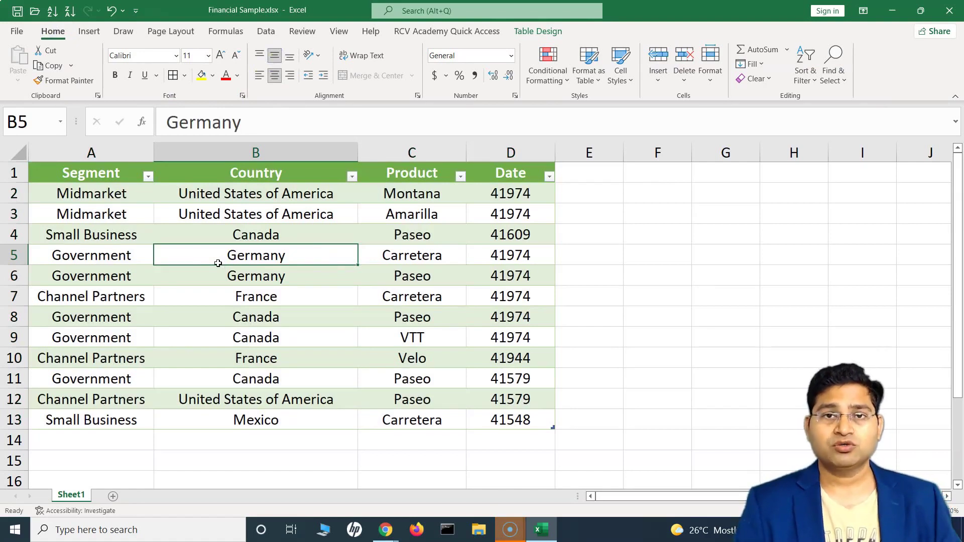
# Filter the Segment column with an Equals text filter for Midmarket, and clear that filter
pyautogui.click(149, 177)
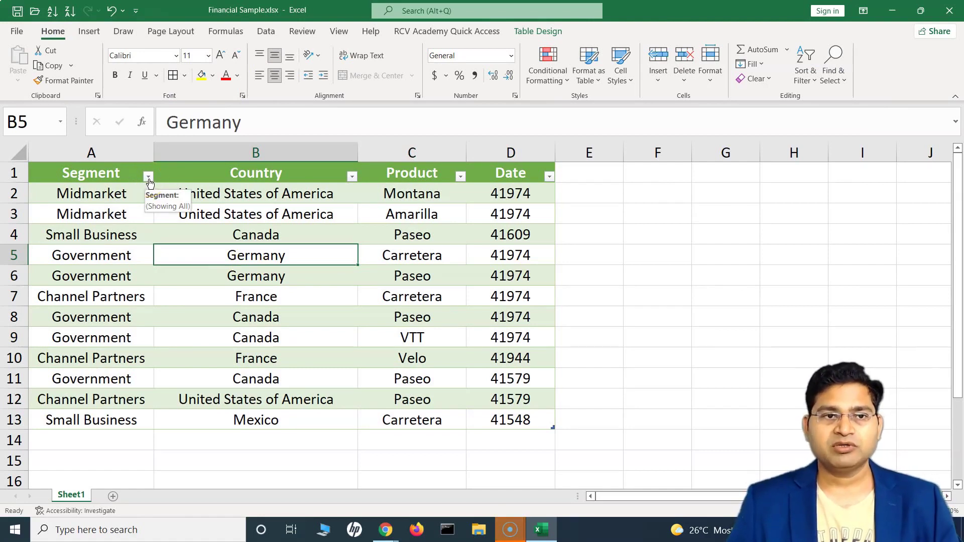
pyautogui.click(149, 179)
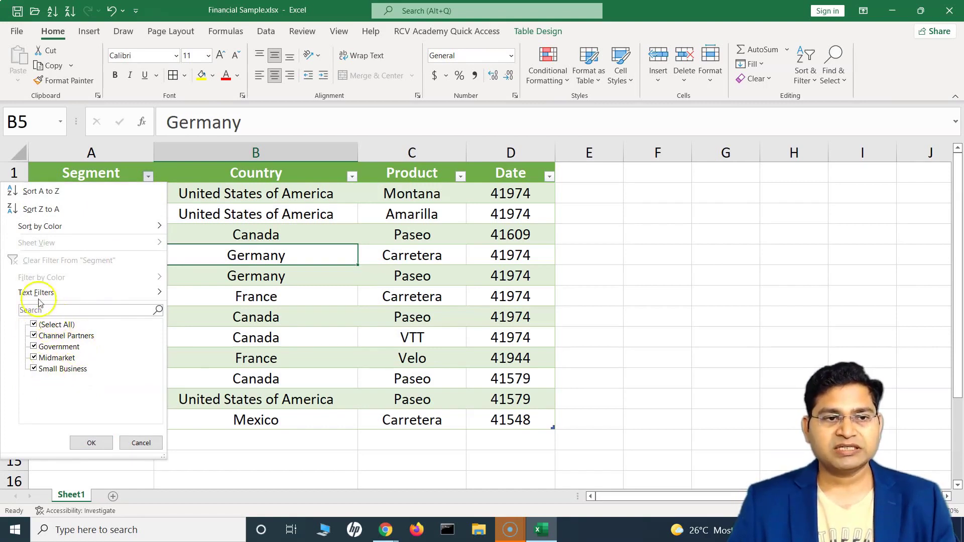
pyautogui.moveTo(29, 294)
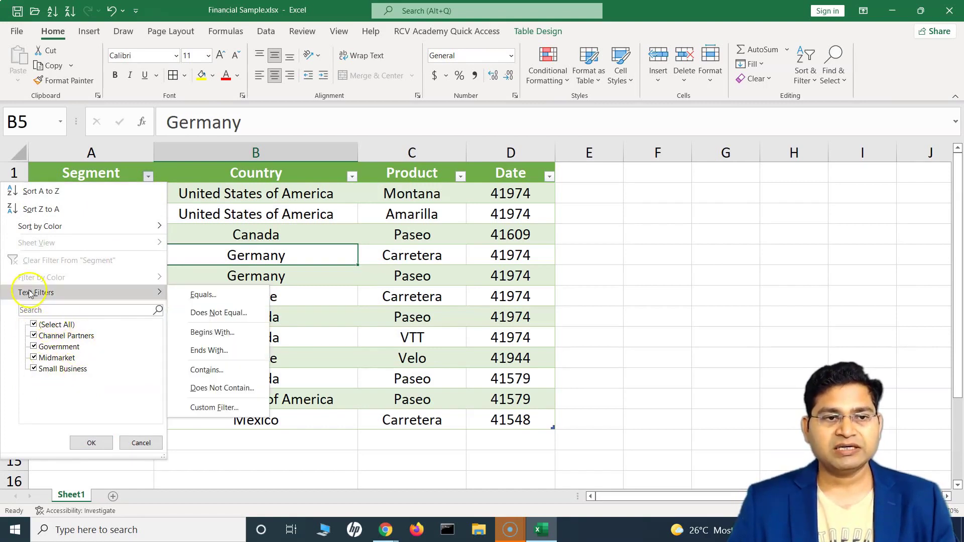
pyautogui.click(60, 295)
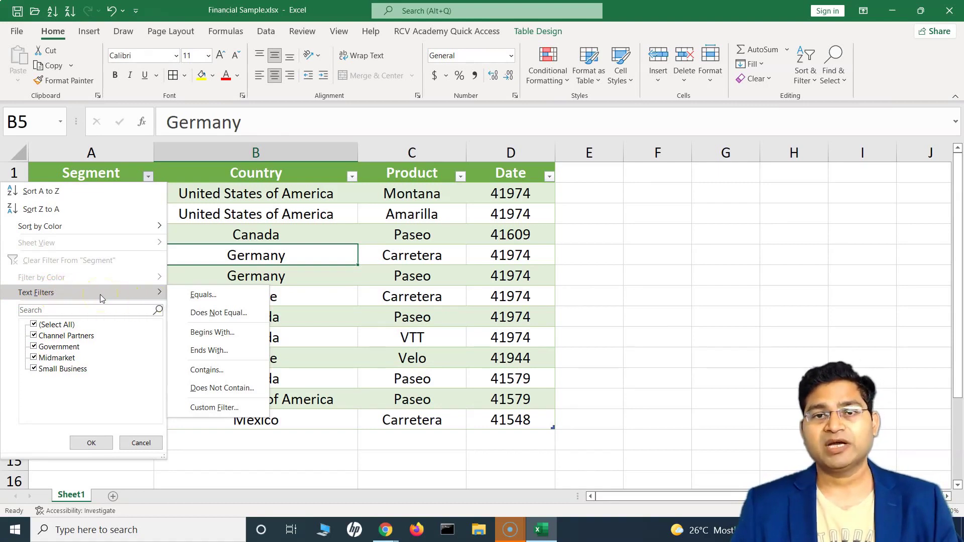
pyautogui.click(200, 296)
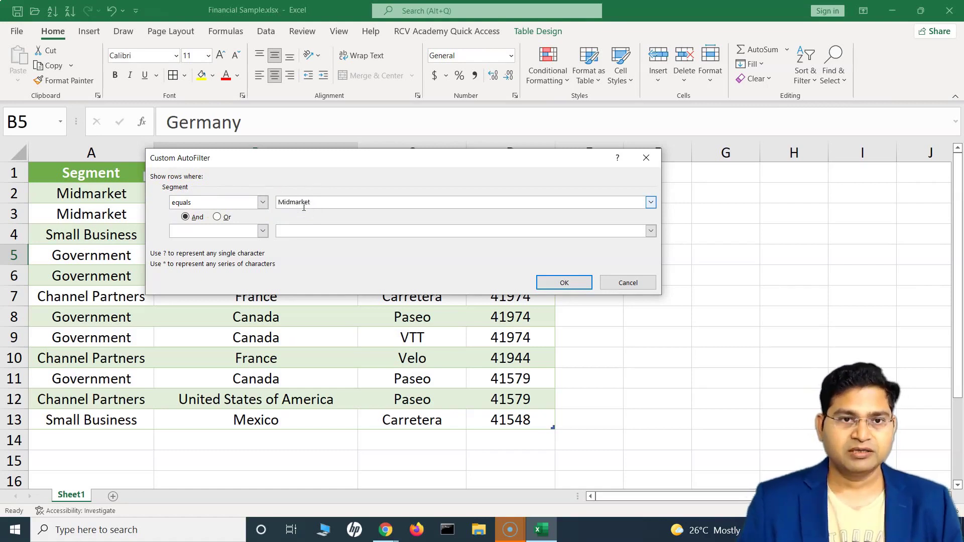
pyautogui.click(571, 283)
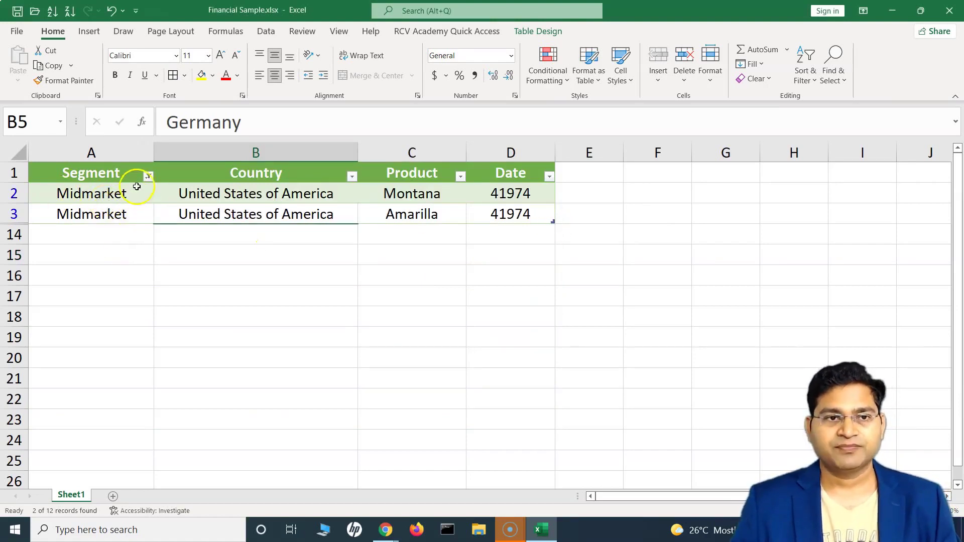
pyautogui.click(149, 176)
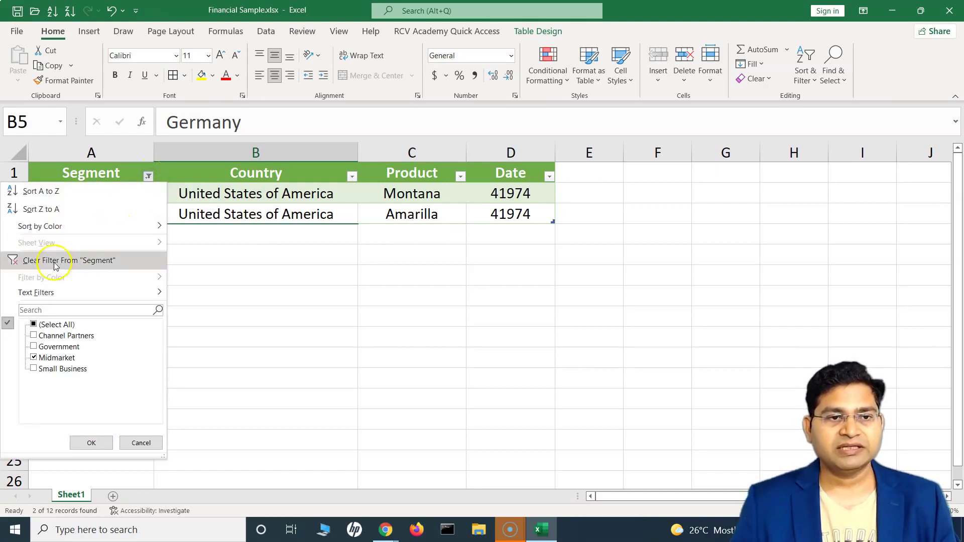
pyautogui.click(71, 261)
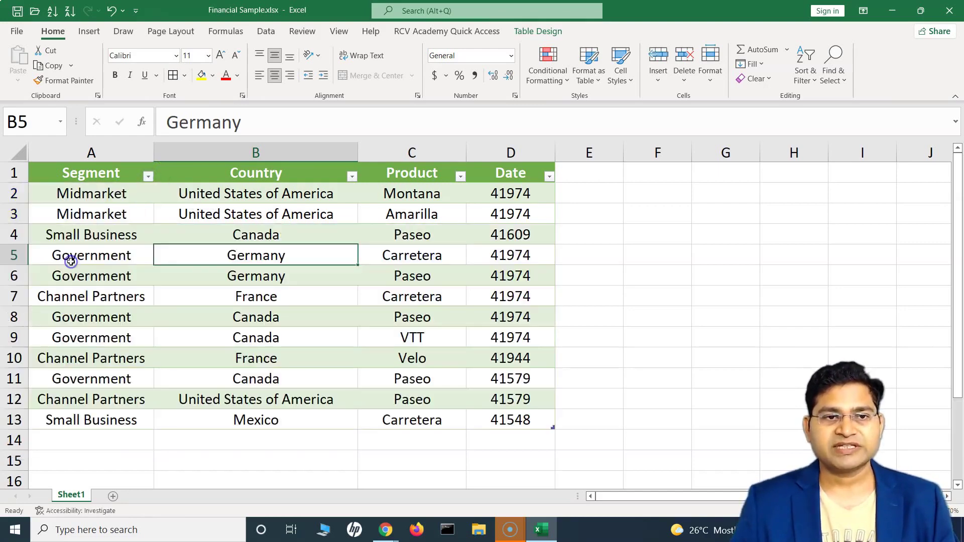
# Filter the Segment column to Government only and select the filtered Segment cells
pyautogui.click(149, 180)
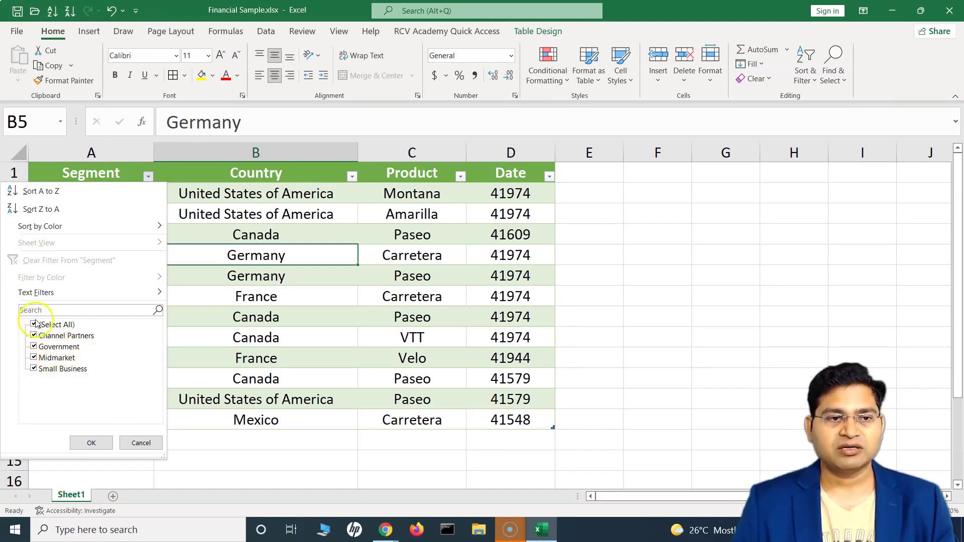
pyautogui.click(34, 325)
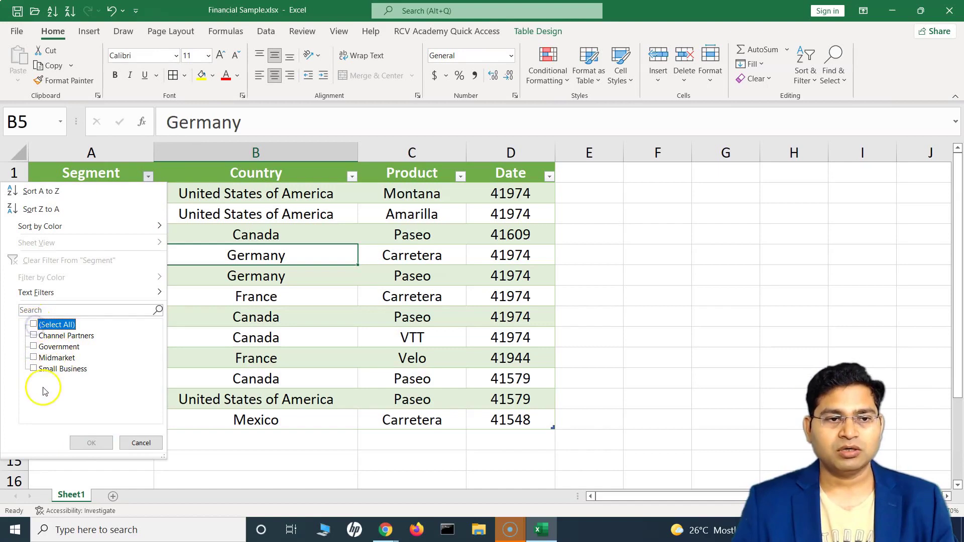
pyautogui.click(33, 346)
pyautogui.click(89, 443)
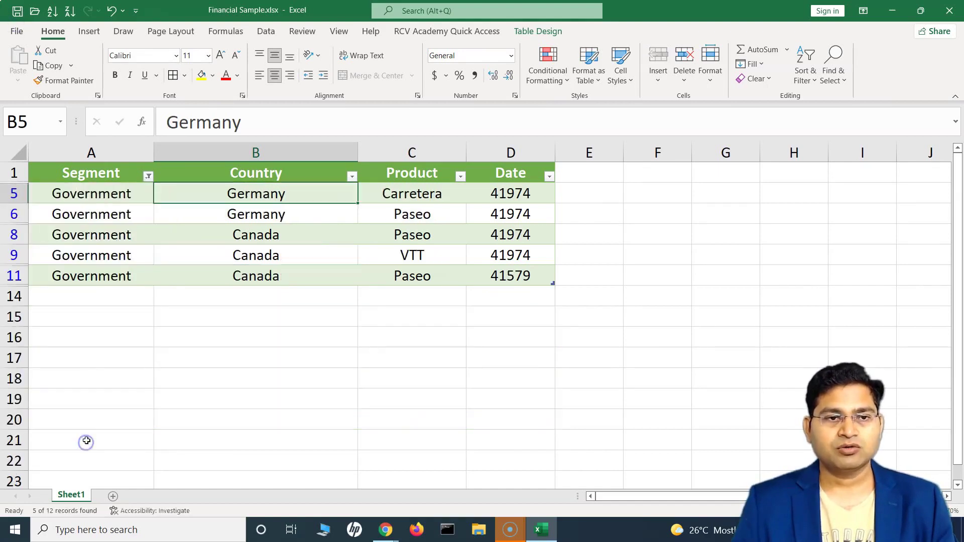
pyautogui.moveTo(110, 198); pyautogui.dragTo(112, 281)
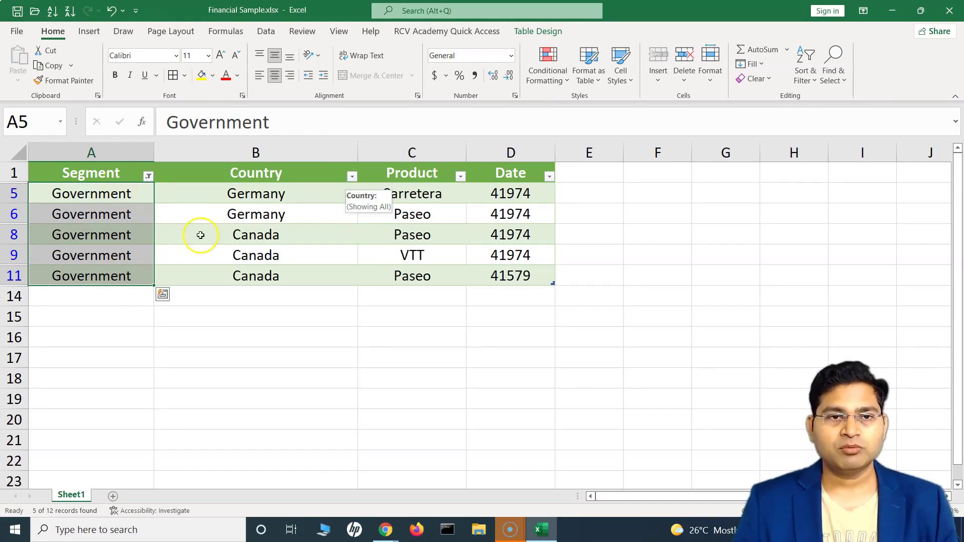
# Filter the Country column to Canada only within the Government rows
pyautogui.click(352, 181)
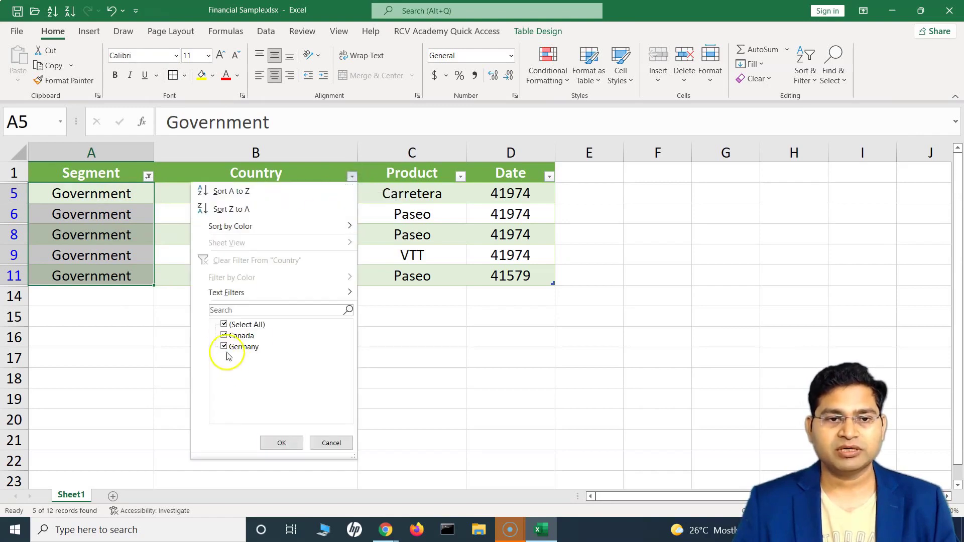
pyautogui.click(224, 326)
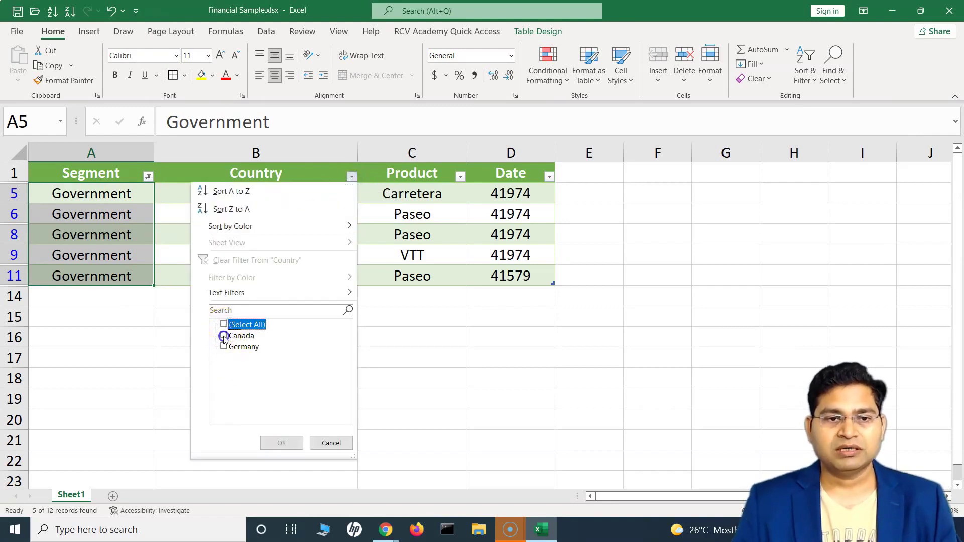
pyautogui.click(224, 335)
pyautogui.click(282, 444)
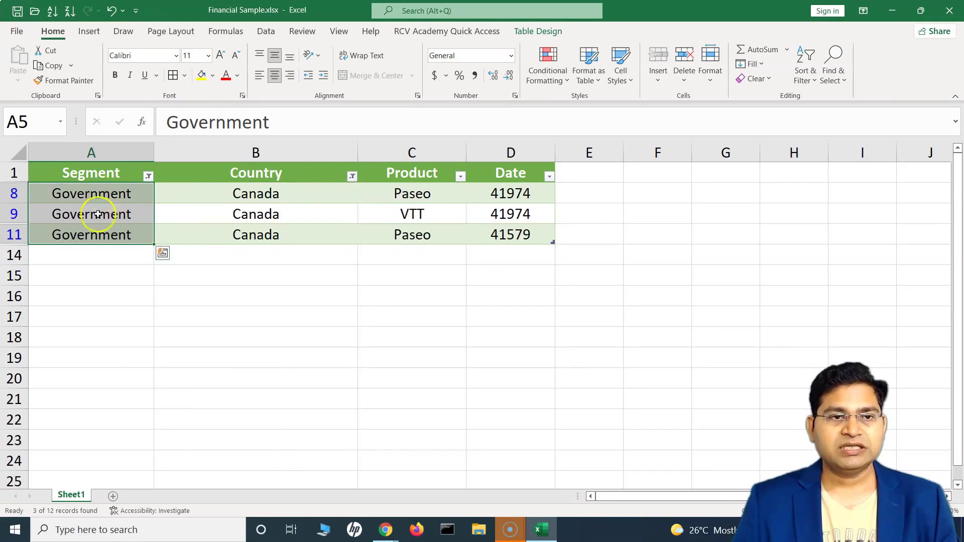
pyautogui.click(253, 234)
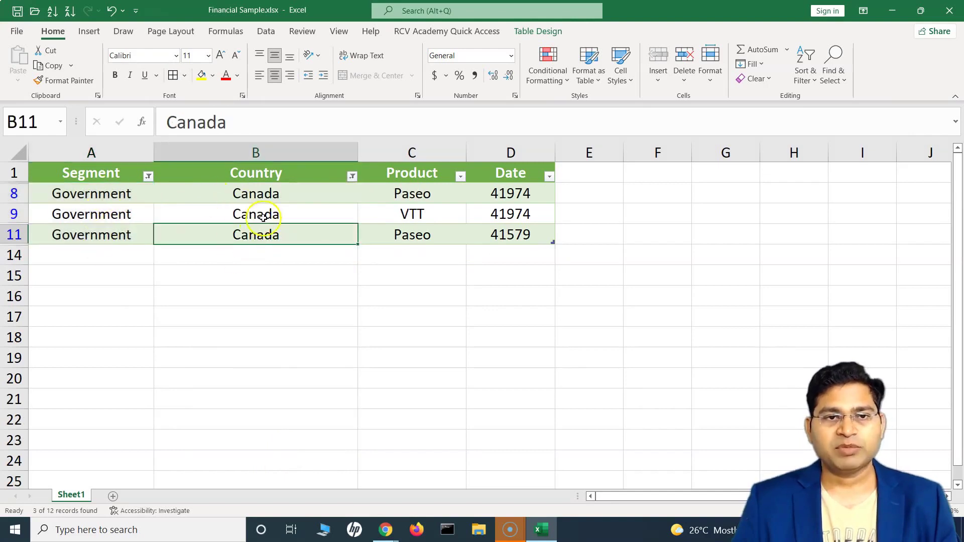
# Clear the filters from the Country and Segment columns
pyautogui.click(352, 175)
pyautogui.click(267, 260)
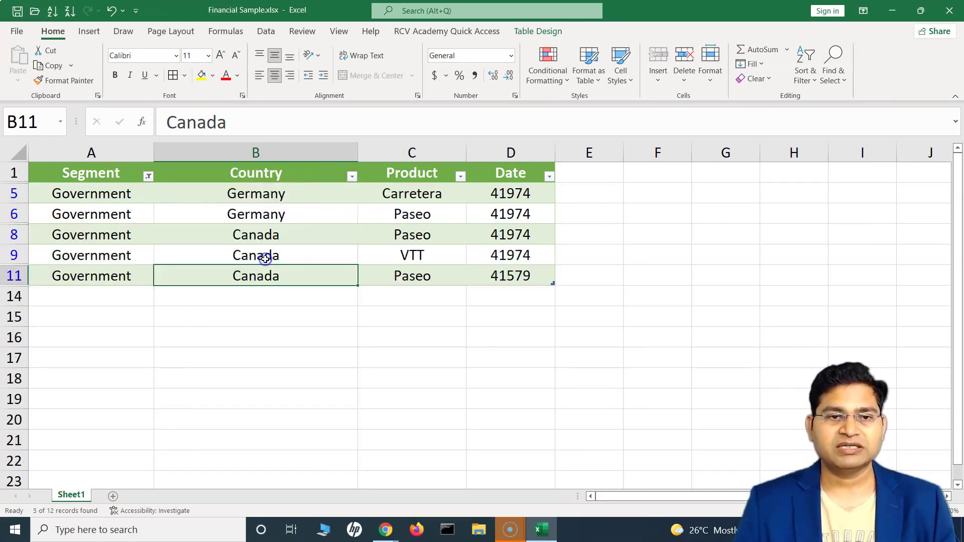
pyautogui.click(149, 178)
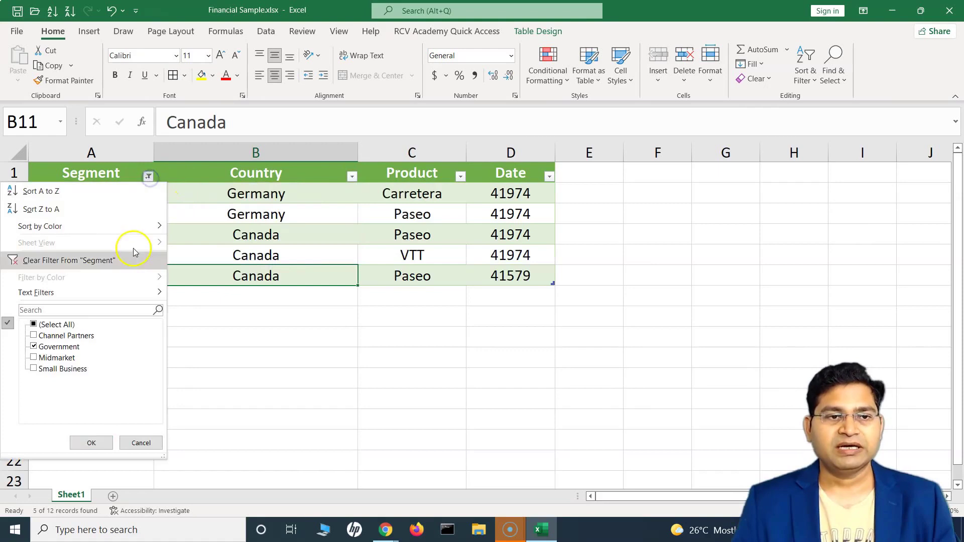
pyautogui.click(107, 260)
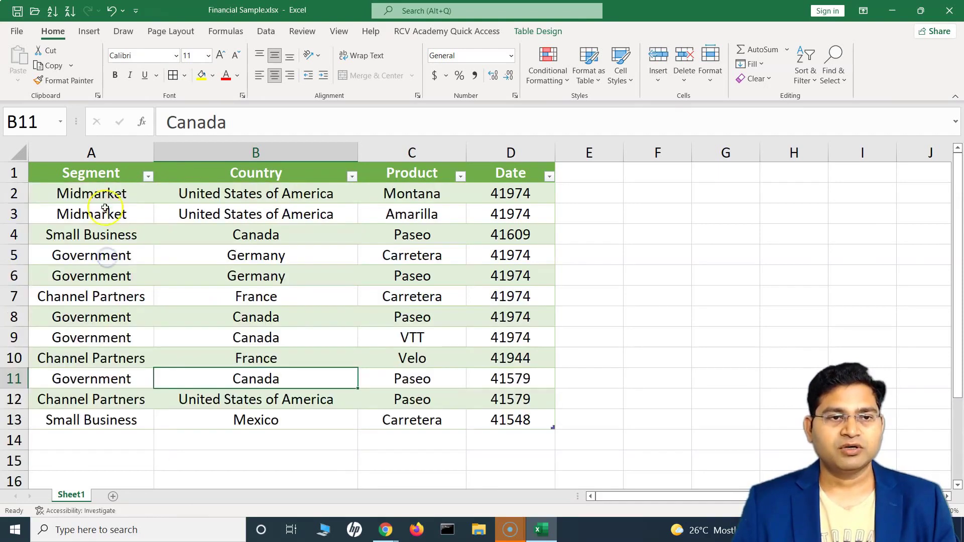
# Apply the Top 10 number filter to the Date column, and clear that filter
pyautogui.click(549, 176)
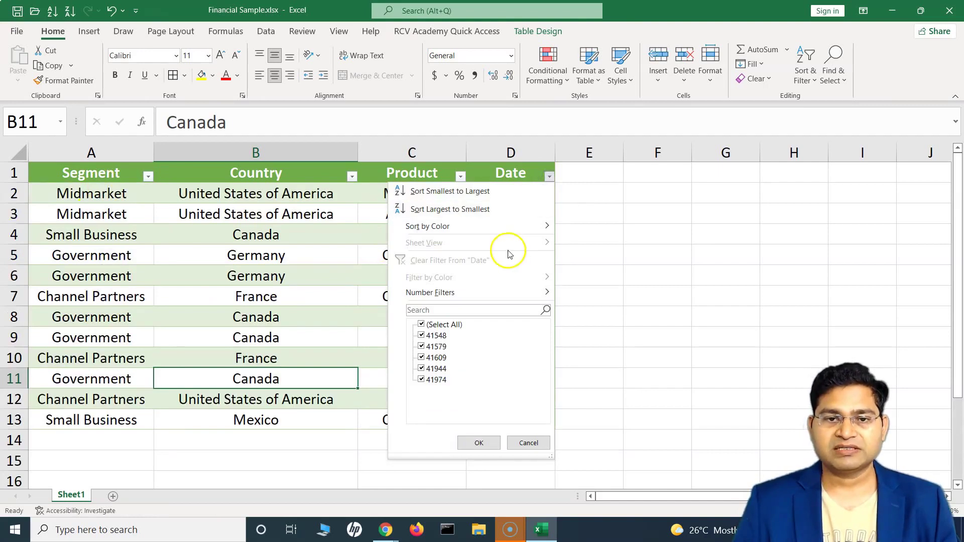
pyautogui.click(643, 186)
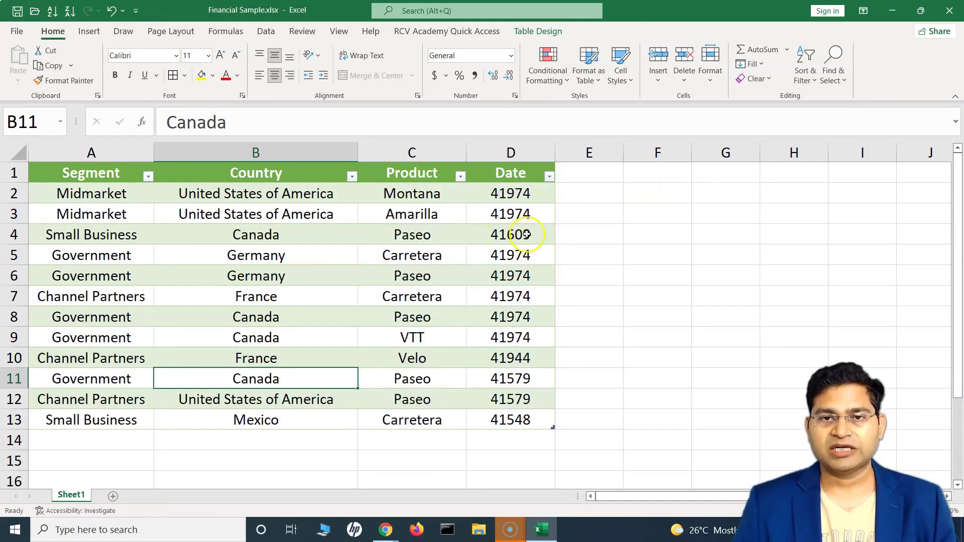
pyautogui.click(517, 196)
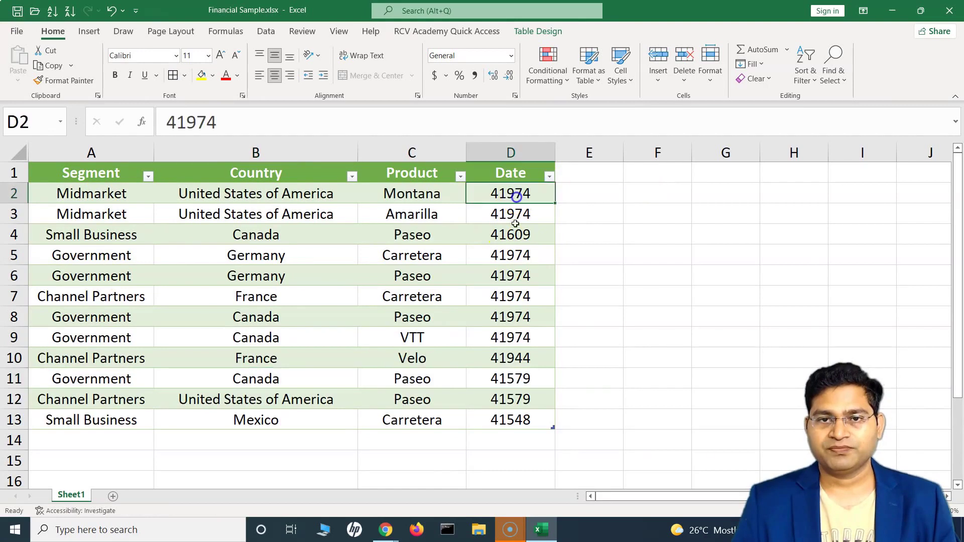
pyautogui.click(549, 176)
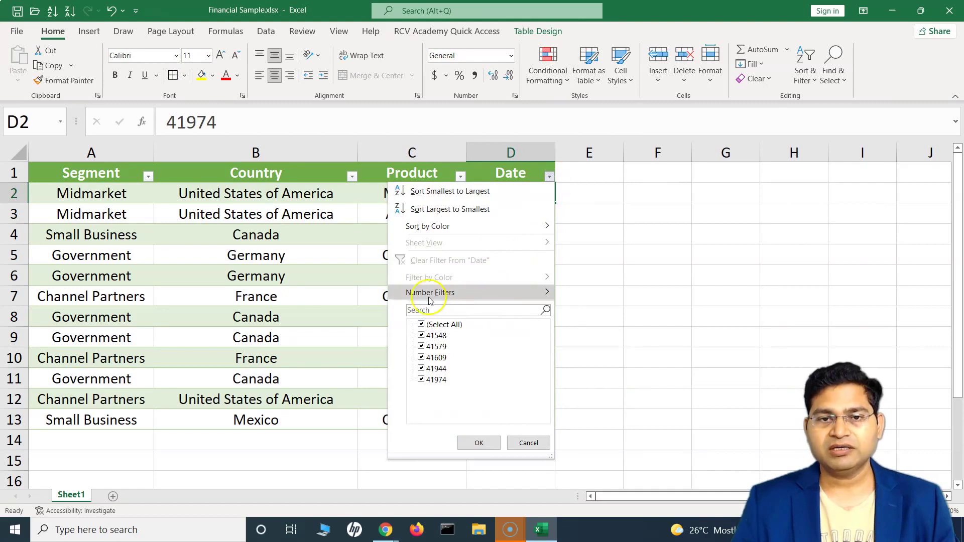
pyautogui.moveTo(457, 302)
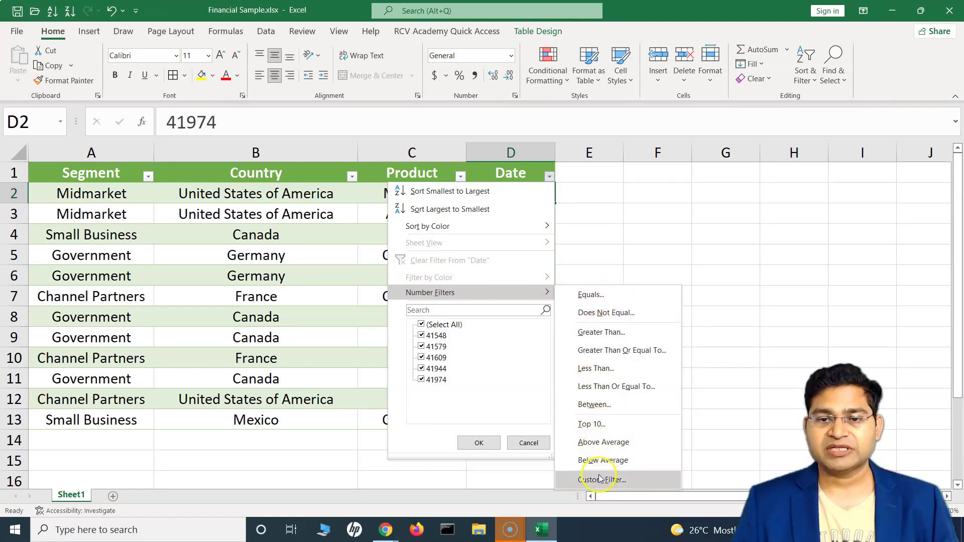
pyautogui.click(614, 424)
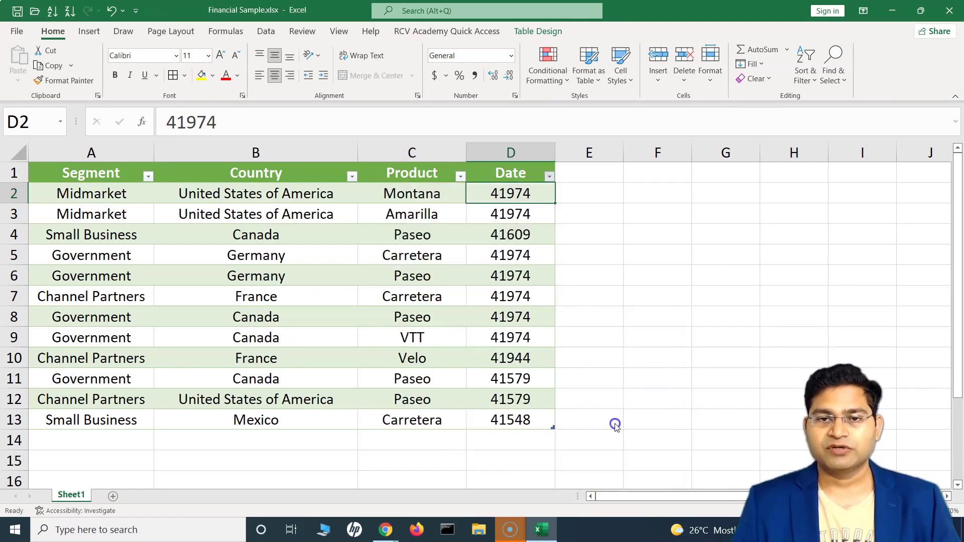
pyautogui.click(406, 252)
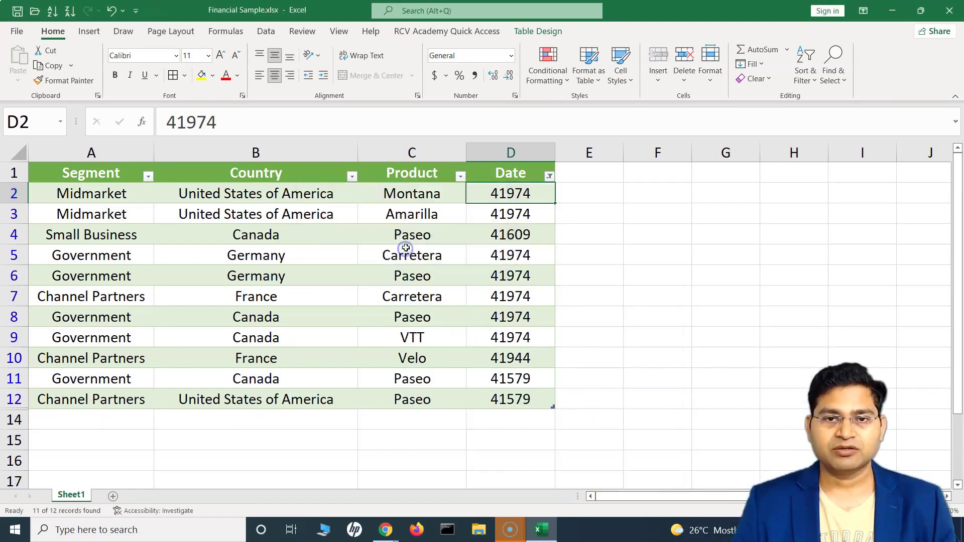
pyautogui.click(550, 177)
pyautogui.click(490, 257)
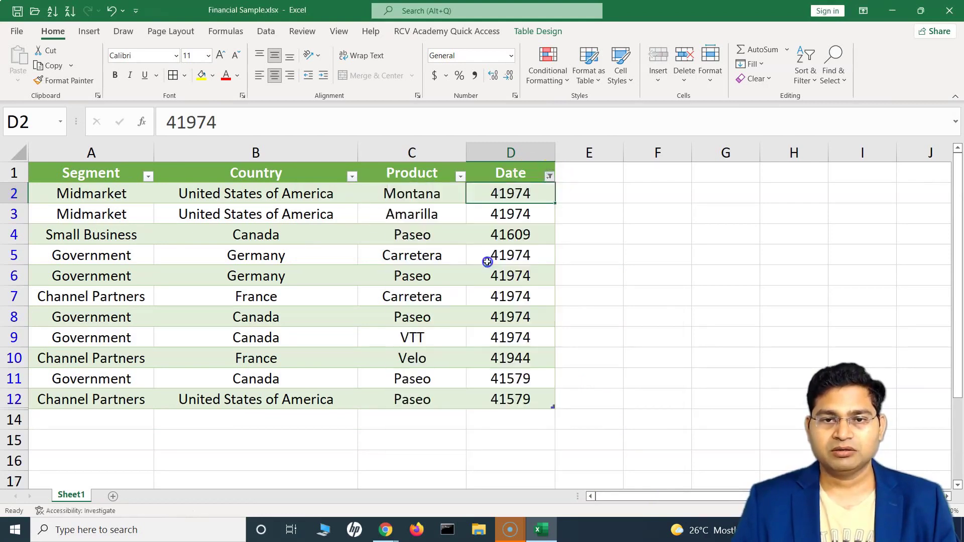
# Filter the Date column with a custom number filter for values greater than 41609 or equal to 41609
pyautogui.click(551, 178)
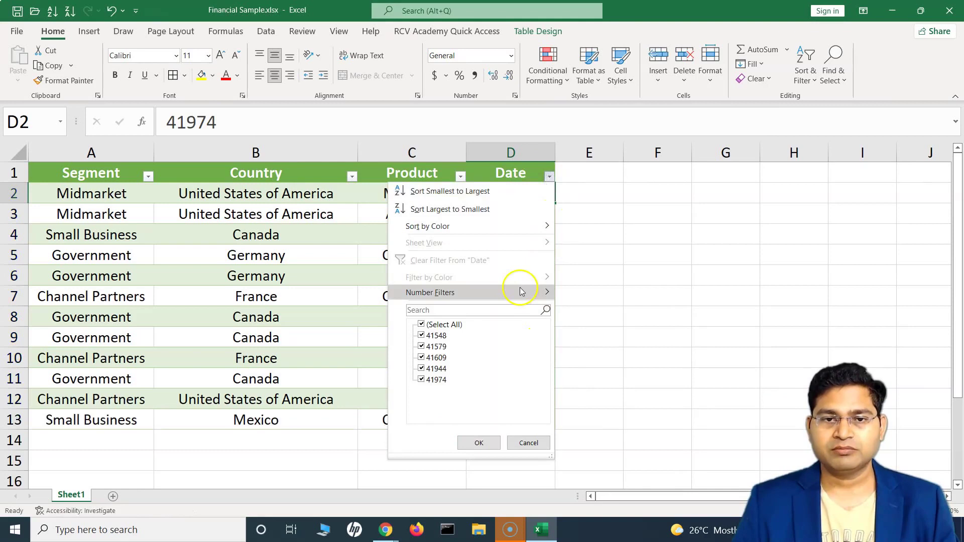
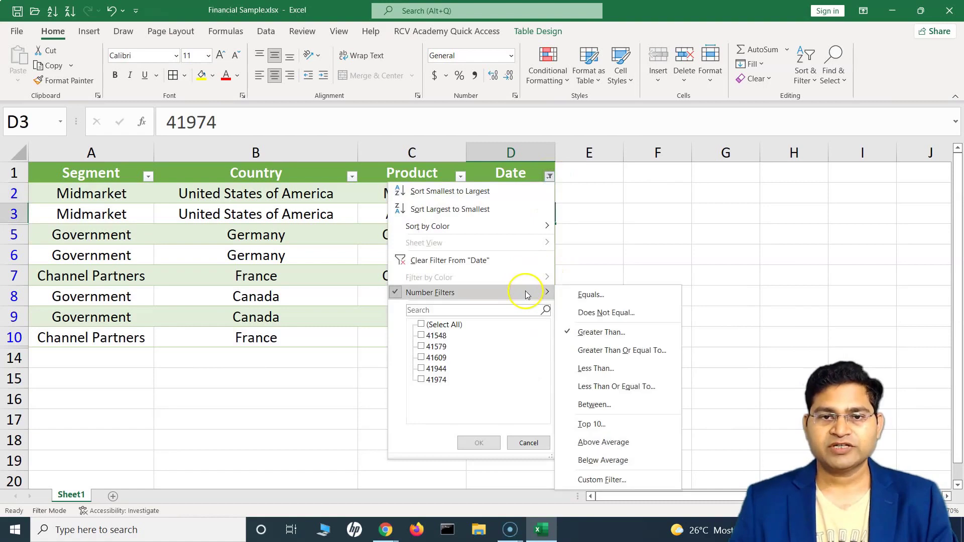
pyautogui.click(591, 333)
pyautogui.moveTo(433, 252); pyautogui.dragTo(563, 266)
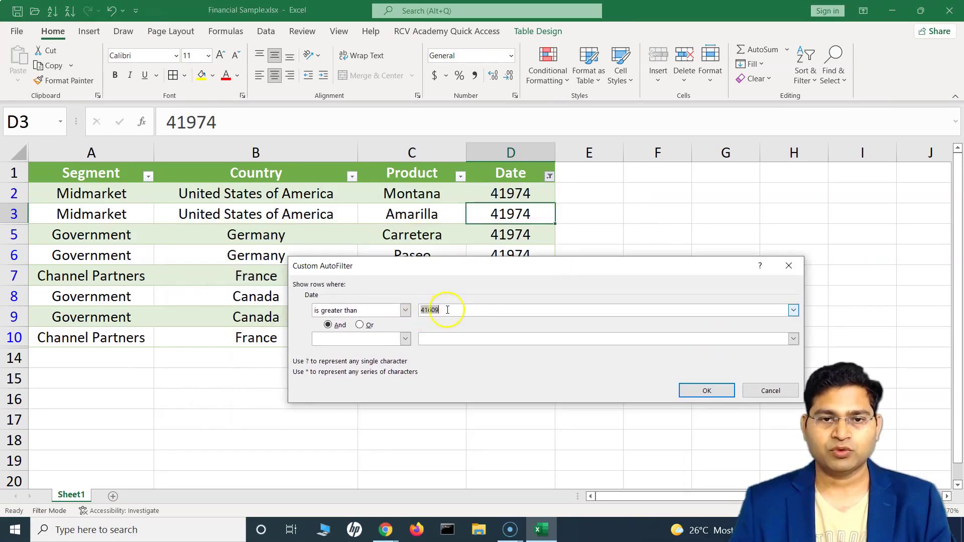
pyautogui.moveTo(447, 270); pyautogui.dragTo(383, 243)
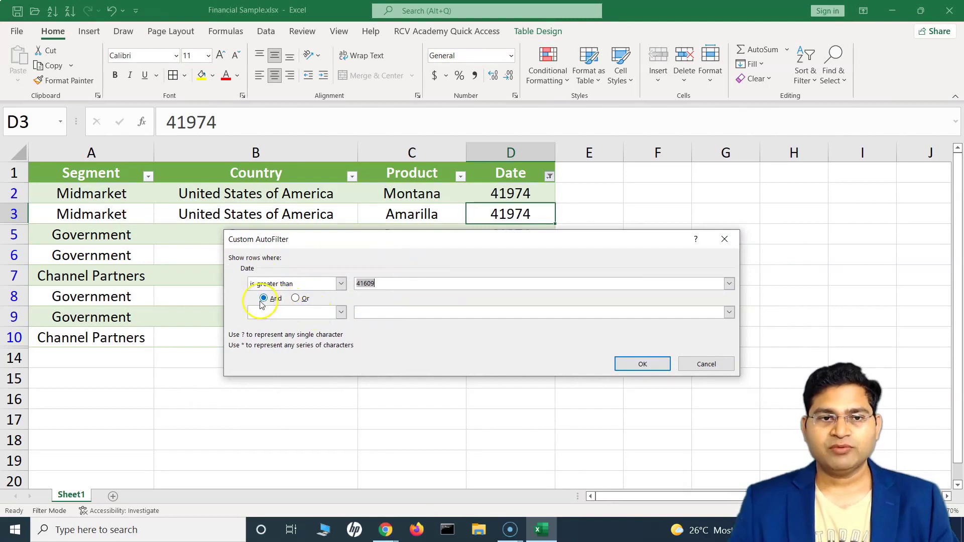
pyautogui.click(295, 299)
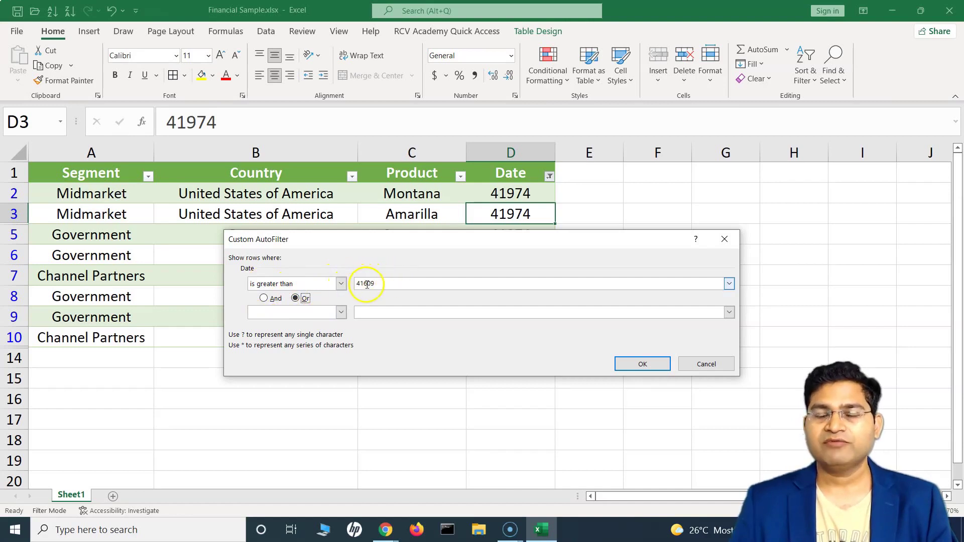
pyautogui.click(341, 312)
pyautogui.click(292, 325)
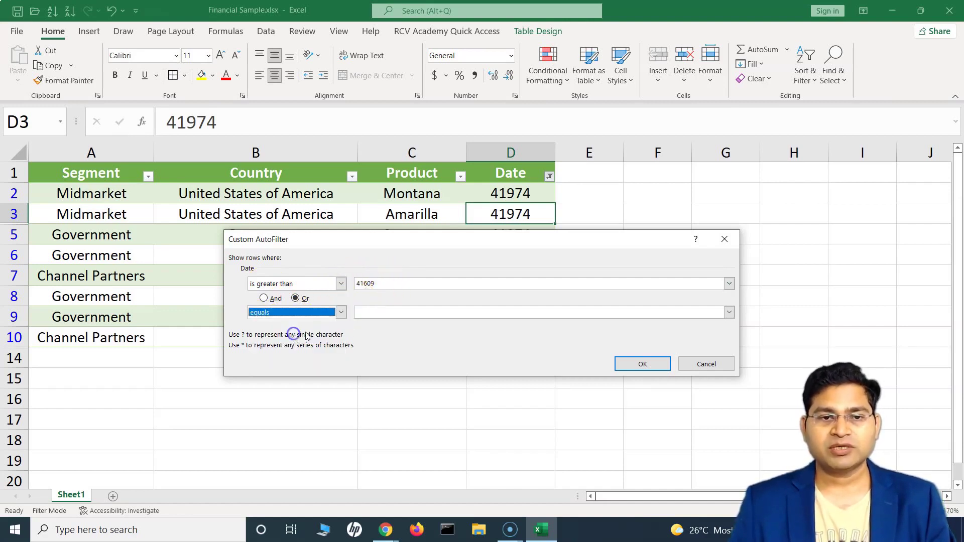
pyautogui.click(372, 313)
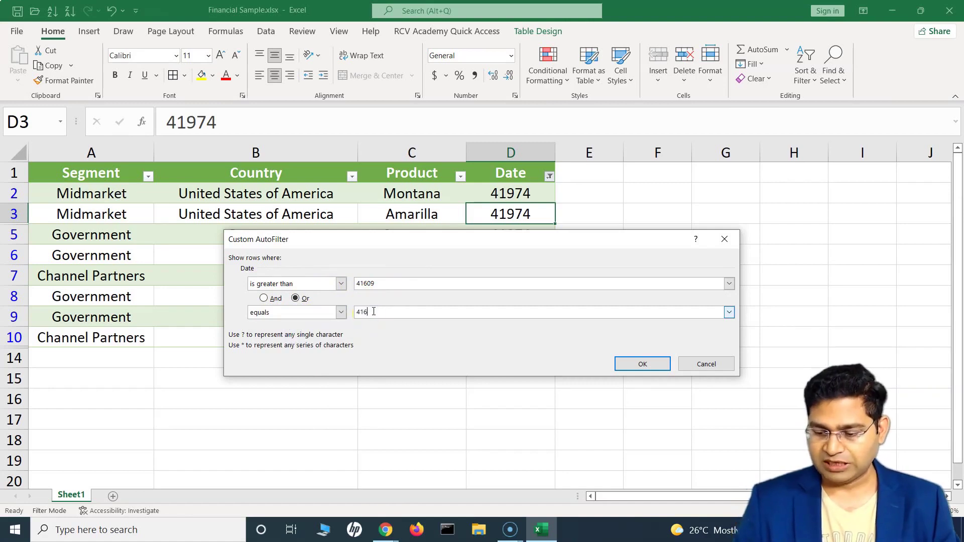
pyautogui.click(376, 311)
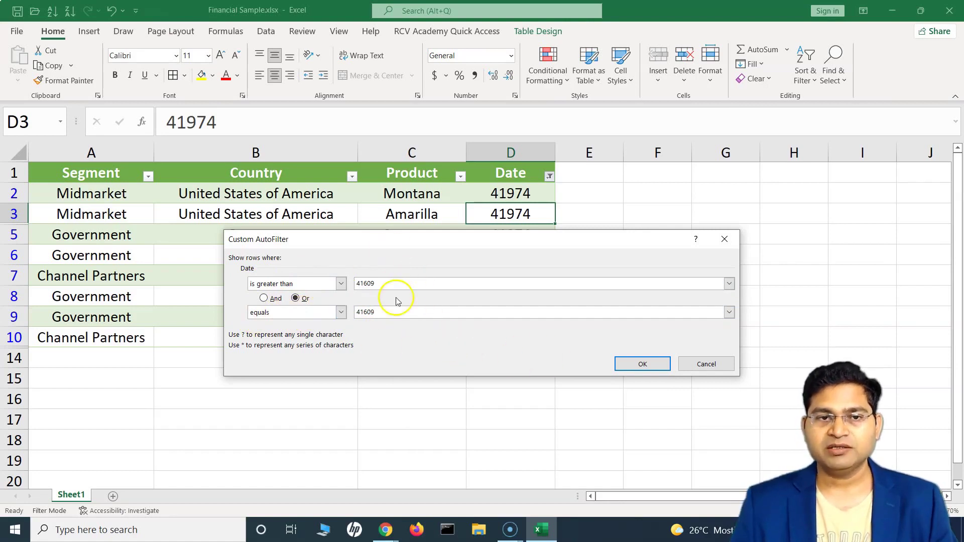
pyautogui.click(643, 363)
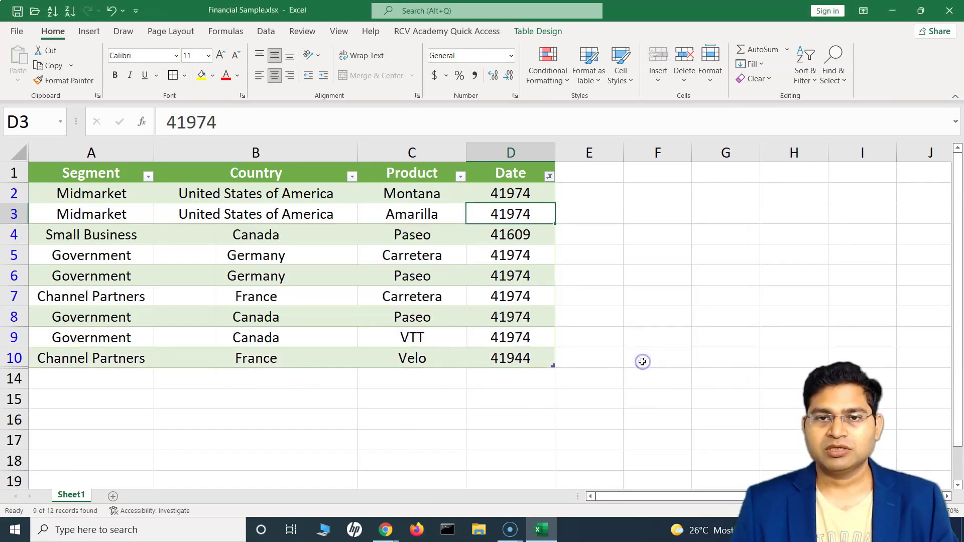
# Examine the filtered Date cells D2:D10 and the filter condition applied to the Date column
pyautogui.click(512, 236)
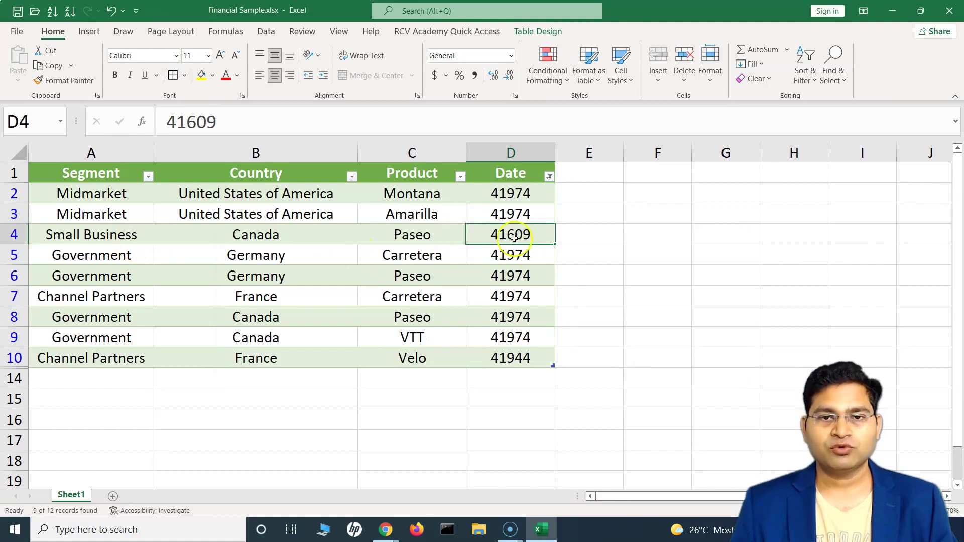
pyautogui.moveTo(527, 193); pyautogui.dragTo(538, 362)
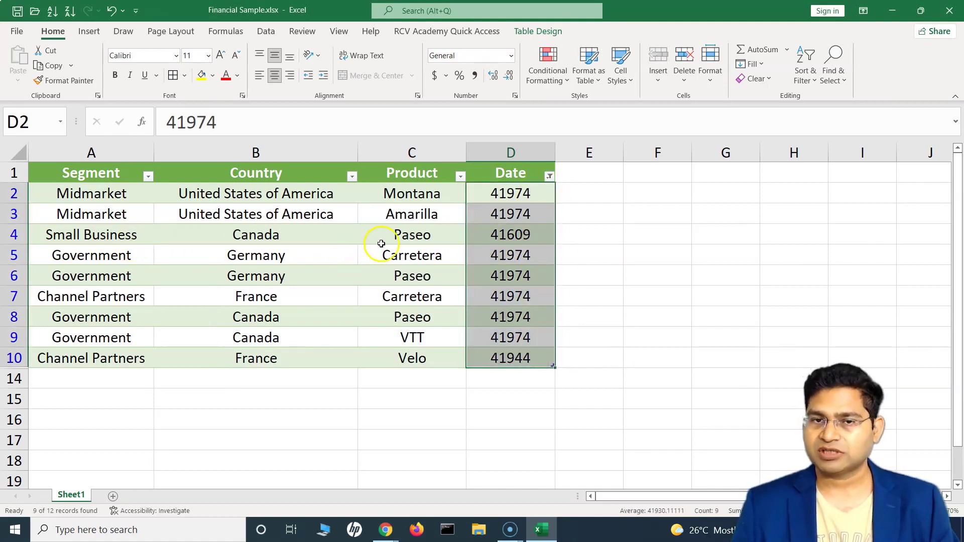
pyautogui.click(428, 216)
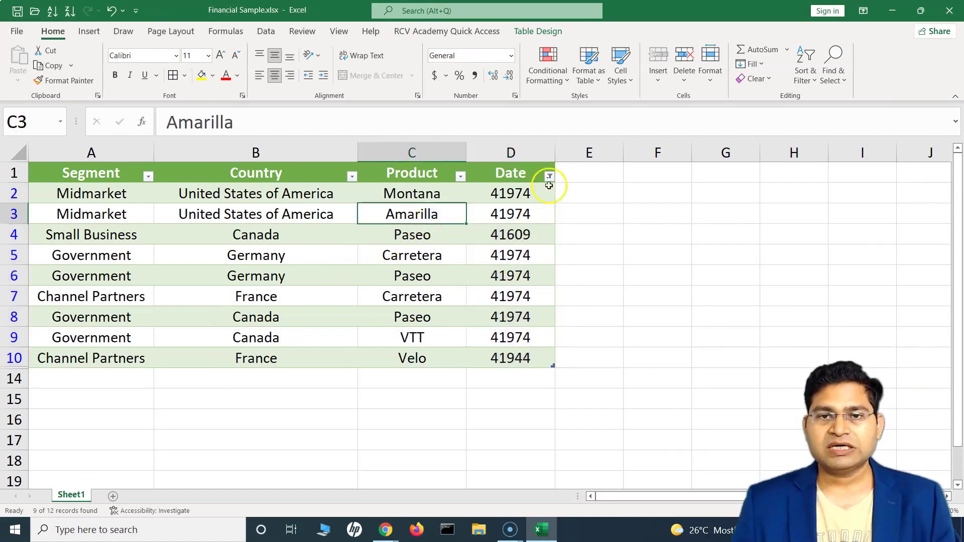
pyautogui.moveTo(553, 179)
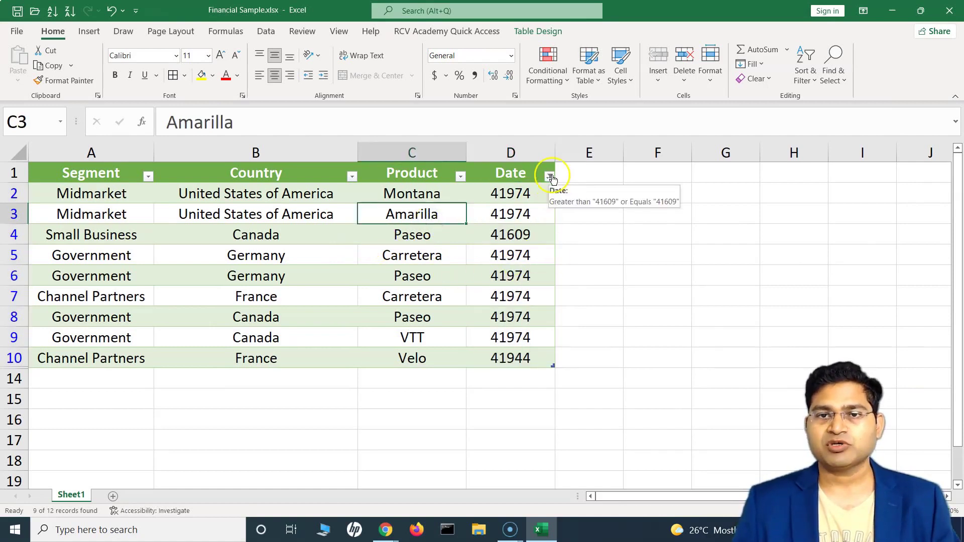
# Look at the Product column's custom and Begins With text filter settings, and cancel both without applying a filter
pyautogui.click(461, 178)
pyautogui.moveTo(449, 293)
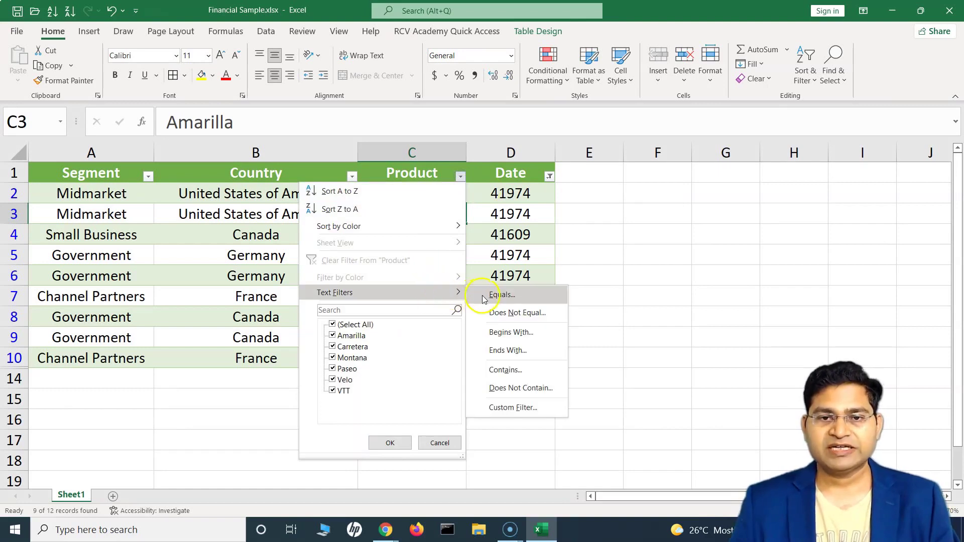
pyautogui.click(523, 413)
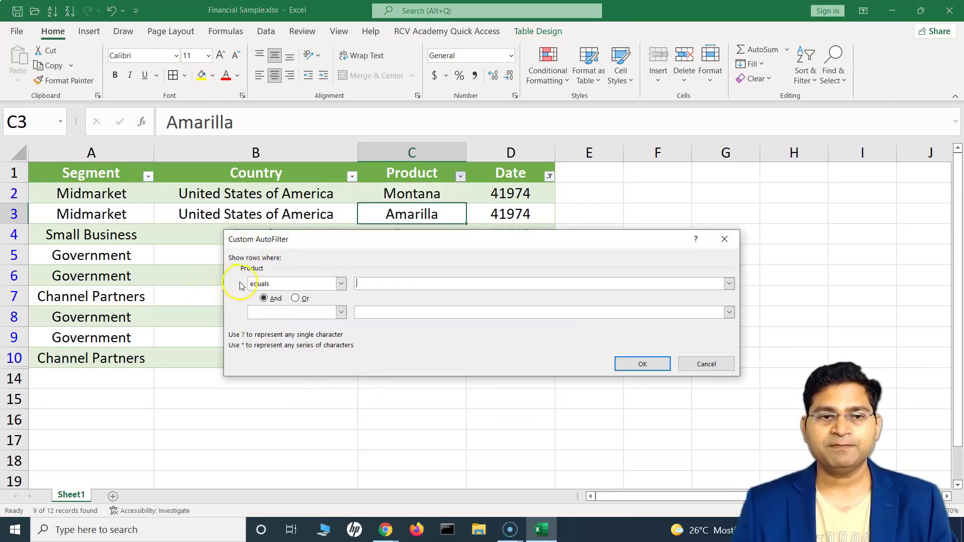
pyautogui.moveTo(339, 233); pyautogui.dragTo(312, 226)
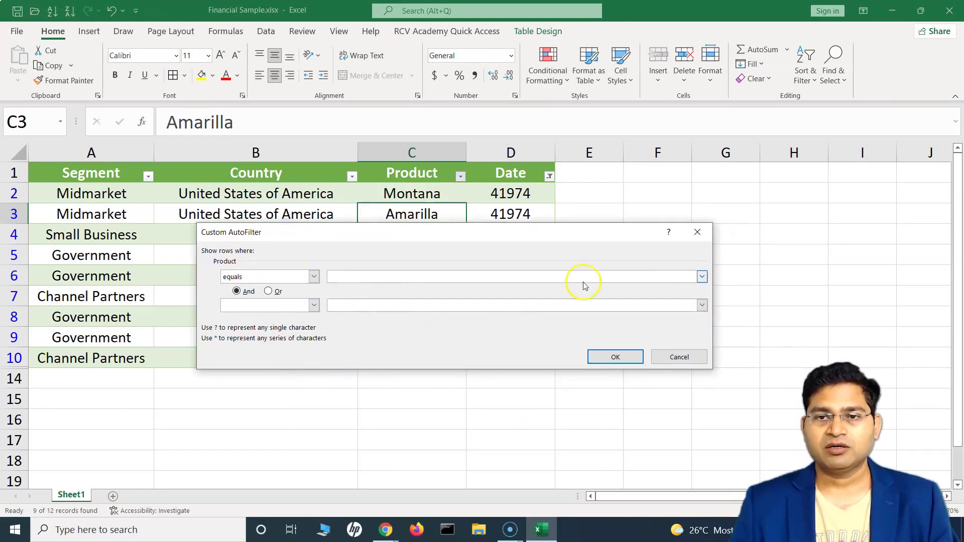
pyautogui.click(679, 357)
pyautogui.click(460, 177)
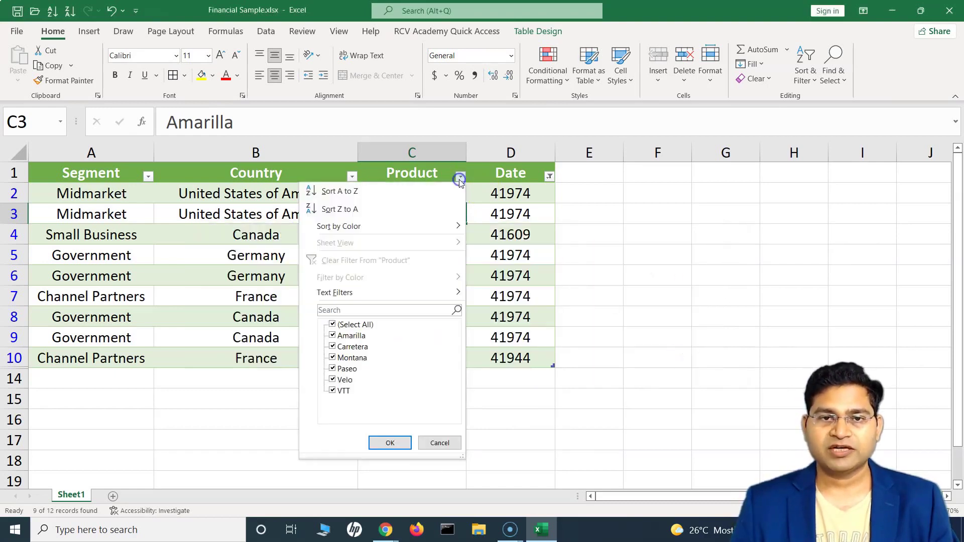
pyautogui.click(512, 334)
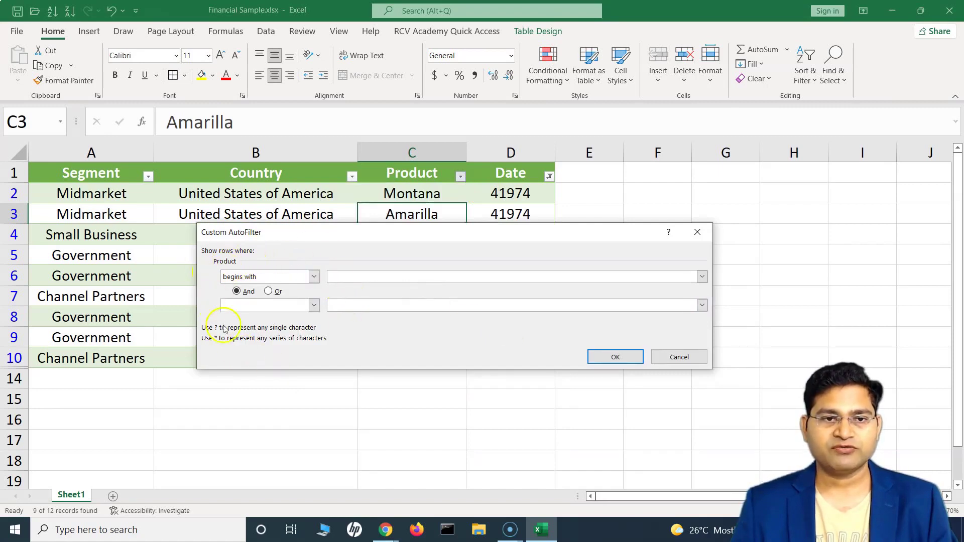
pyautogui.click(679, 358)
# Review the comparison operators in the Product column's custom text filter, choose "is less than", and cancel the filter
pyautogui.click(459, 177)
pyautogui.moveTo(447, 294)
pyautogui.click(512, 407)
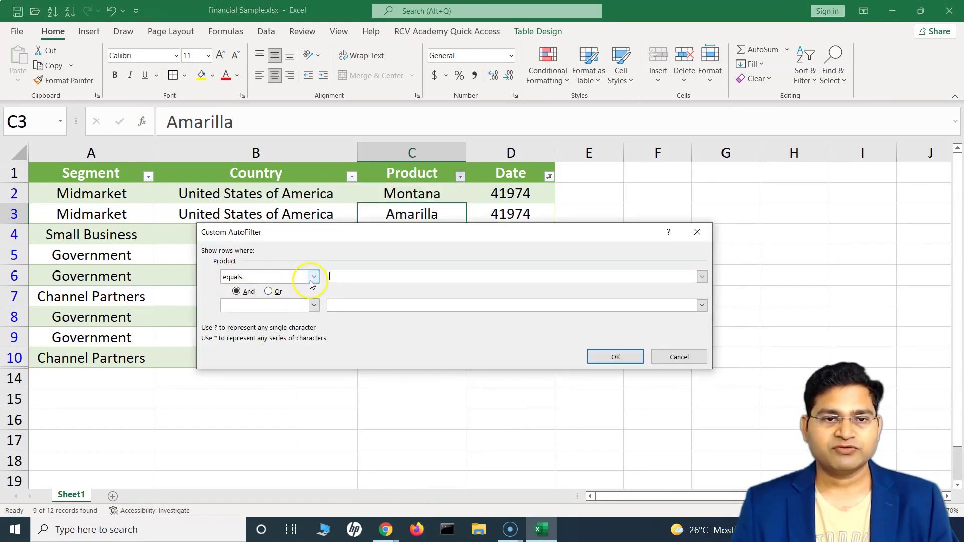
pyautogui.click(313, 278)
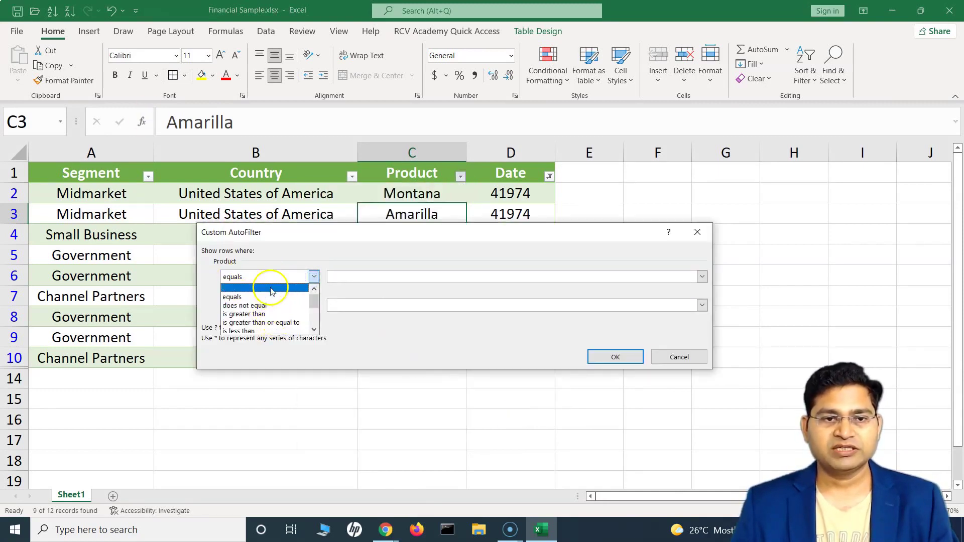
pyautogui.click(268, 289)
pyautogui.click(313, 277)
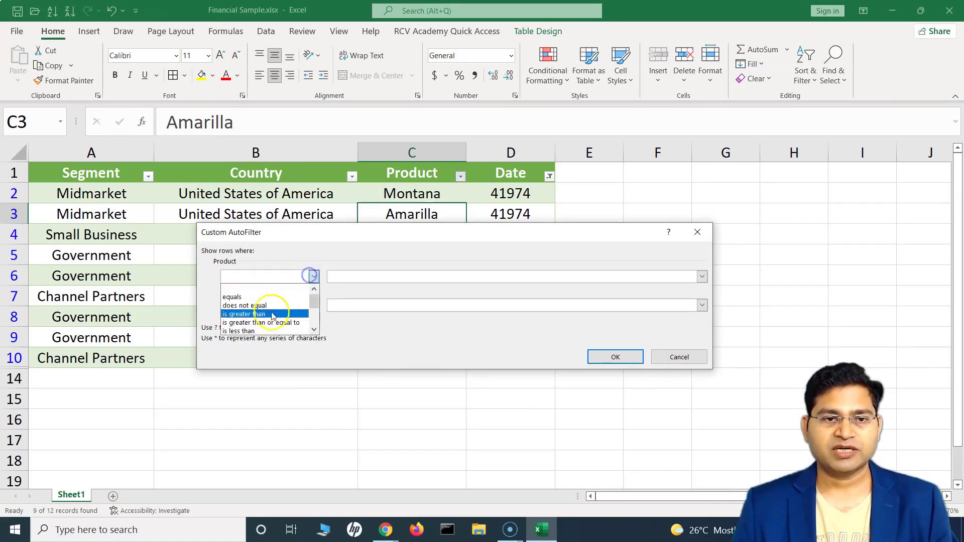
pyautogui.click(266, 331)
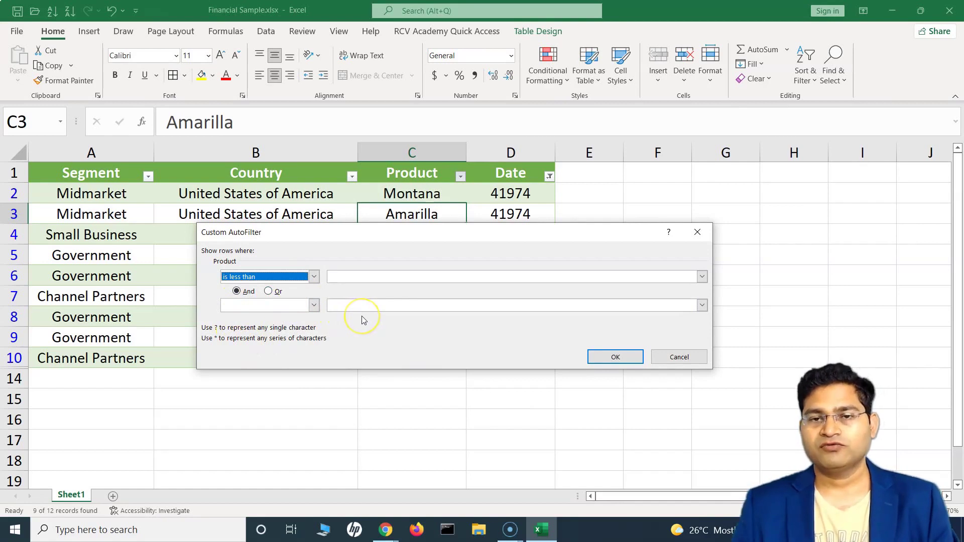
pyautogui.click(680, 357)
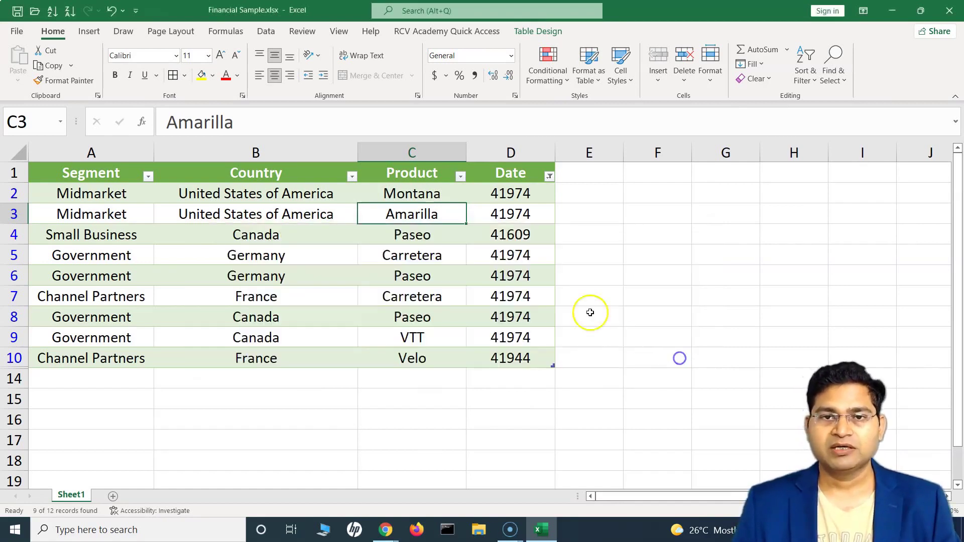
# Filter the Country column to show only Canada, France and Germany
pyautogui.click(351, 176)
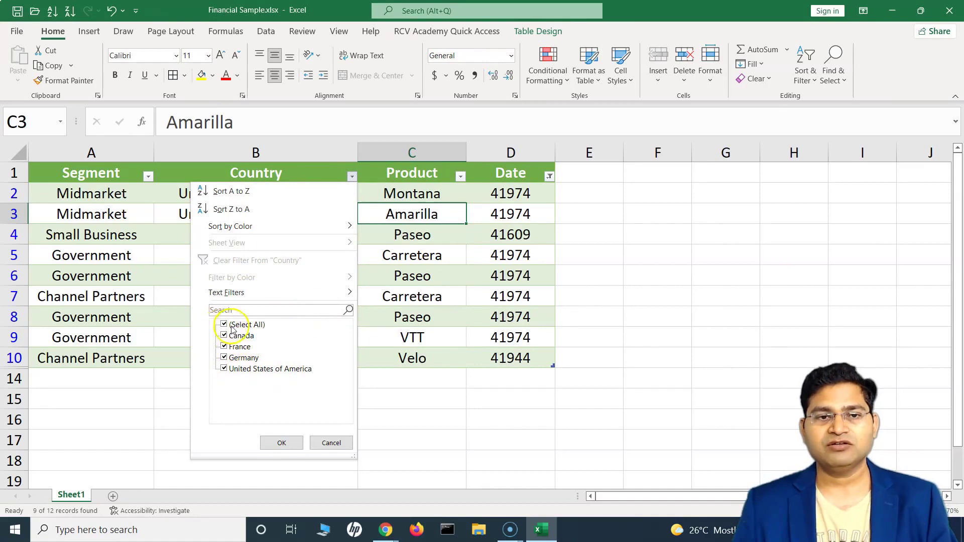
pyautogui.click(225, 325)
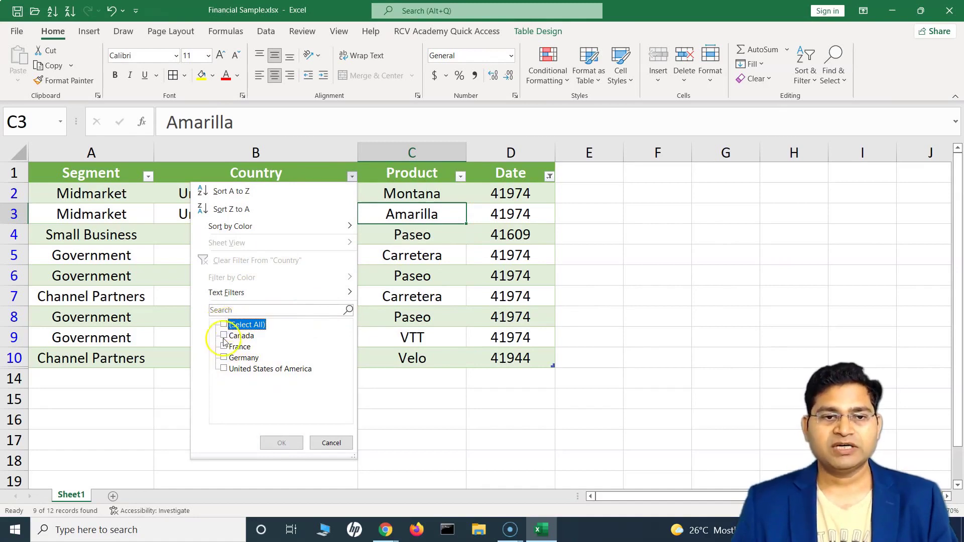
pyautogui.click(224, 336)
pyautogui.click(224, 347)
pyautogui.click(224, 357)
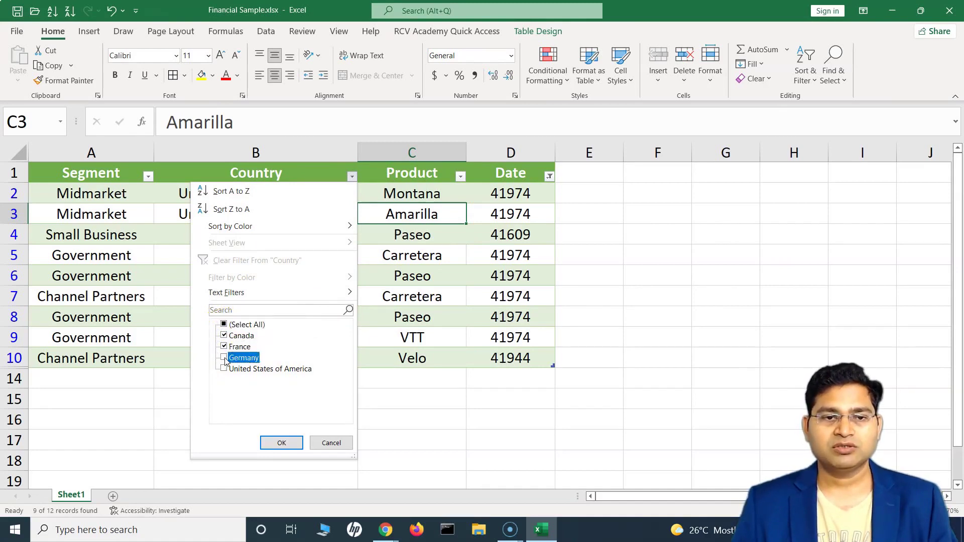
pyautogui.click(227, 310)
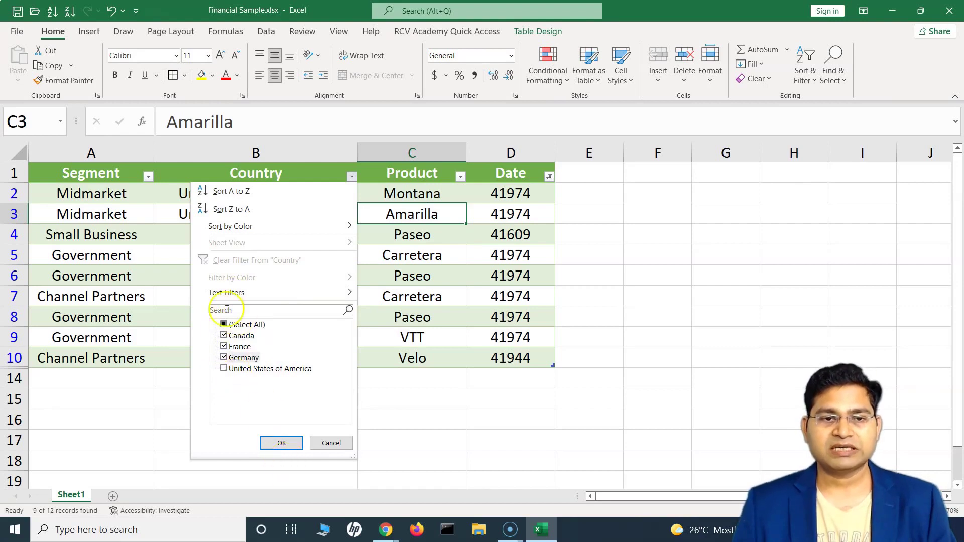
pyautogui.click(282, 443)
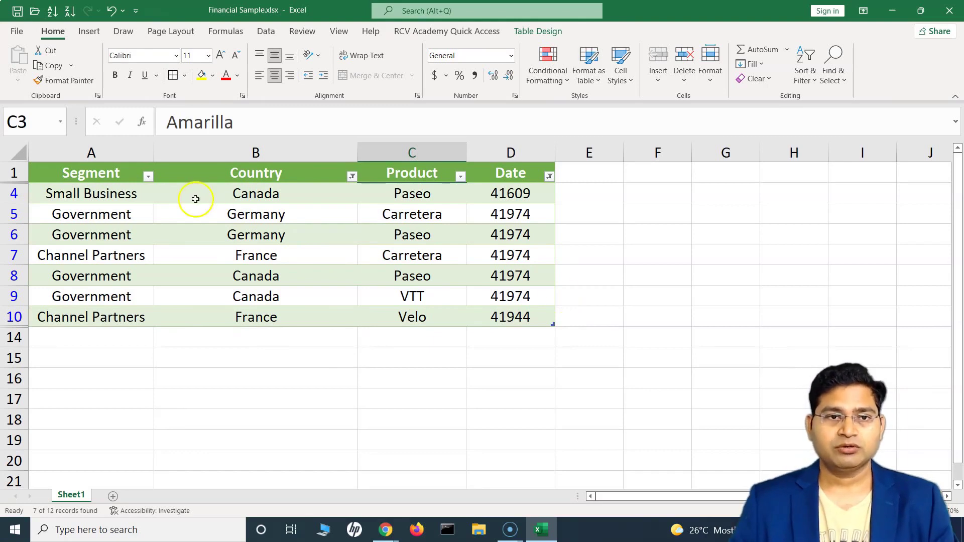
# Select the entire filtered table including its header row, from A1 to D10
pyautogui.click(101, 179)
pyautogui.click(250, 194)
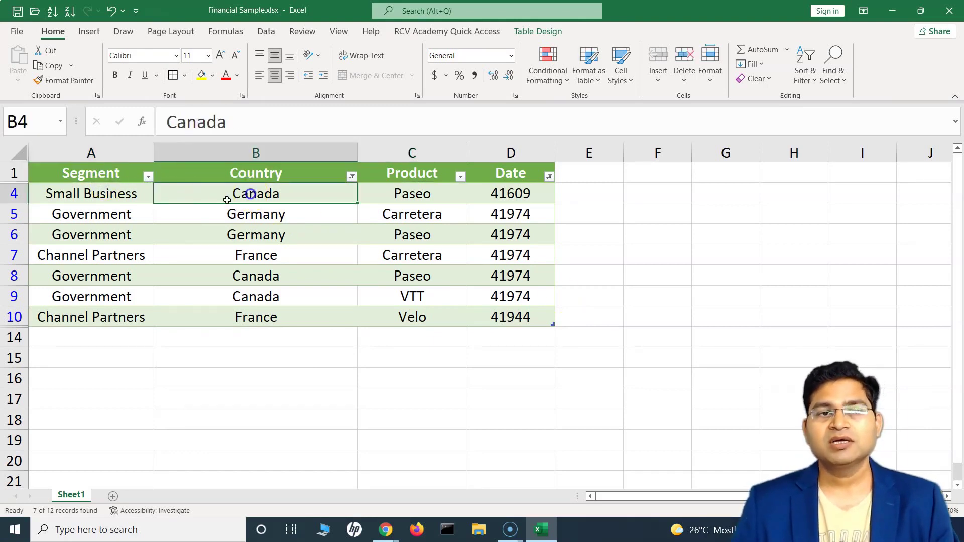
pyautogui.moveTo(90, 173); pyautogui.dragTo(498, 318)
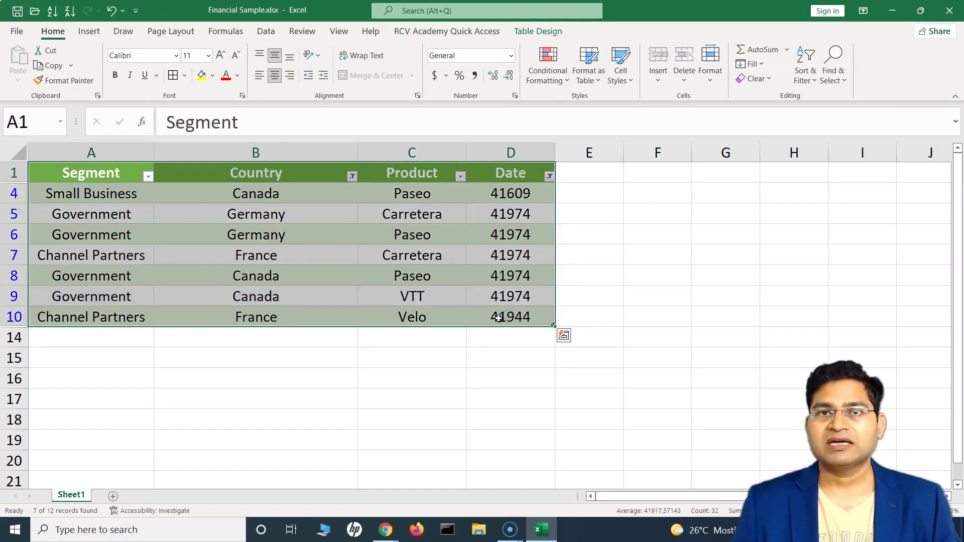